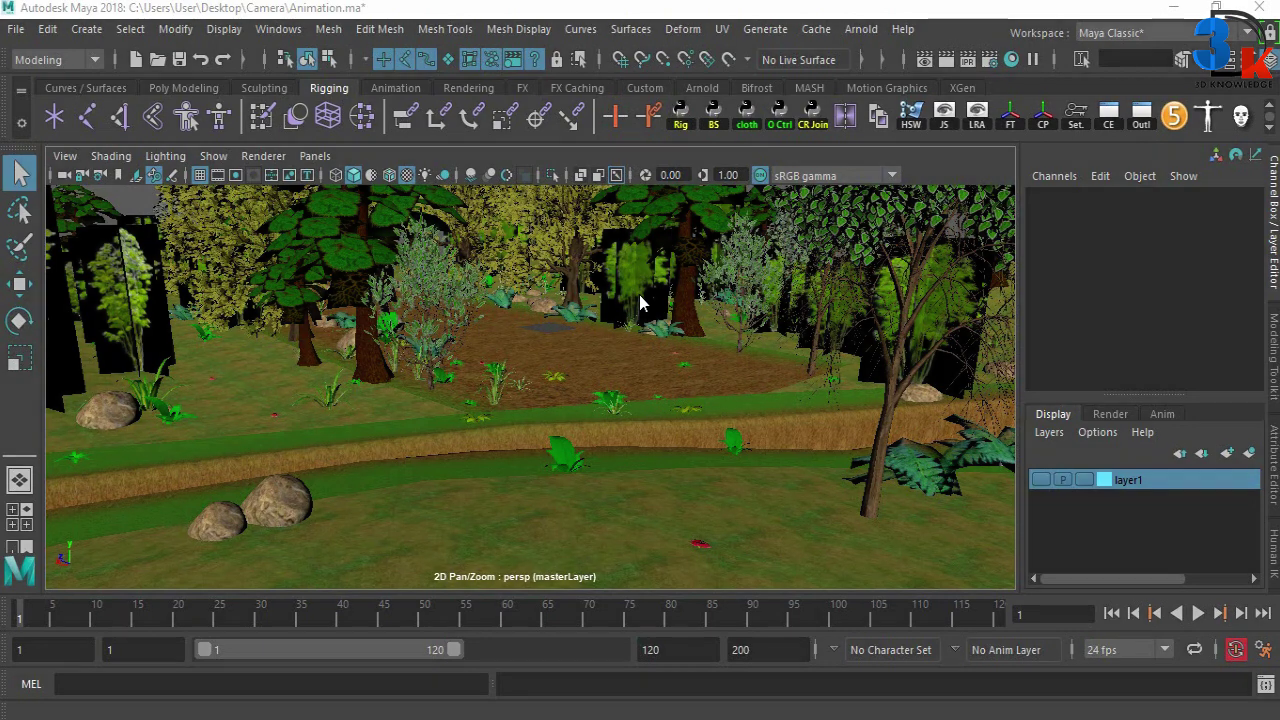
- Create camera1 at the origin, confirm it in the Outliner with cameras shown, then close the Outliner
left_click(87, 30)
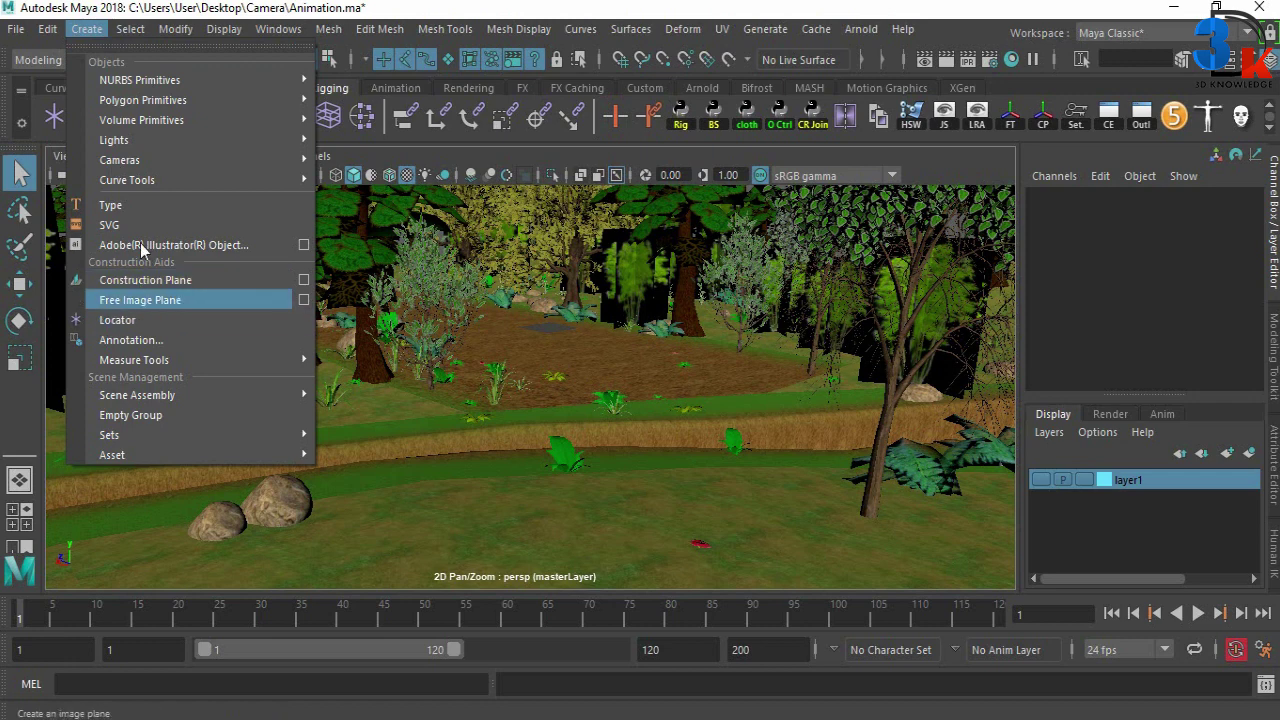
mouse_move(120, 160)
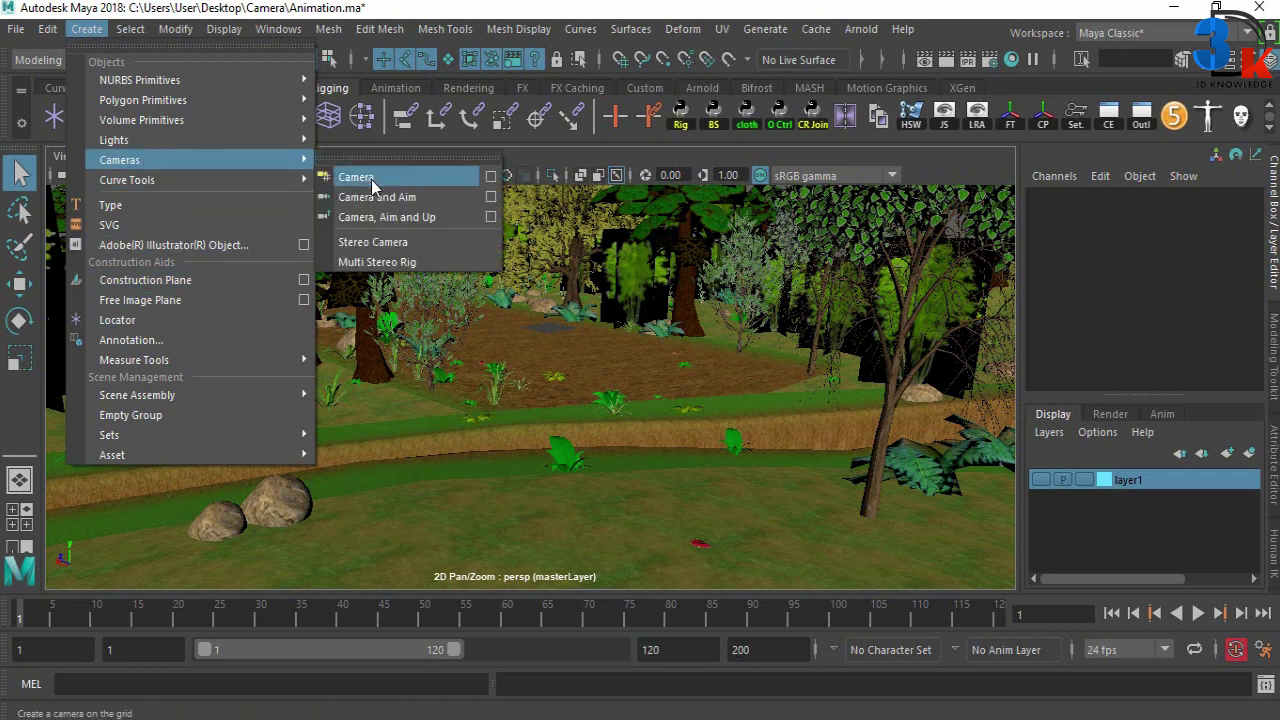
left_click(438, 179)
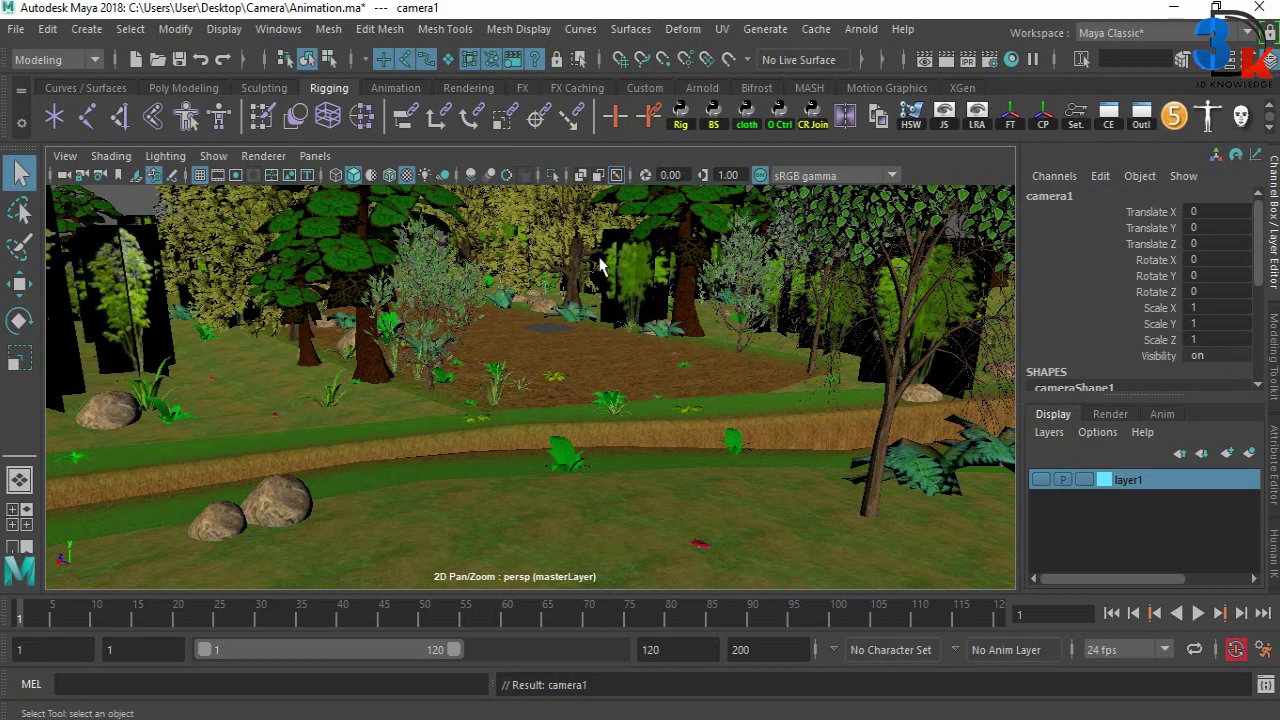
left_click(1141, 116)
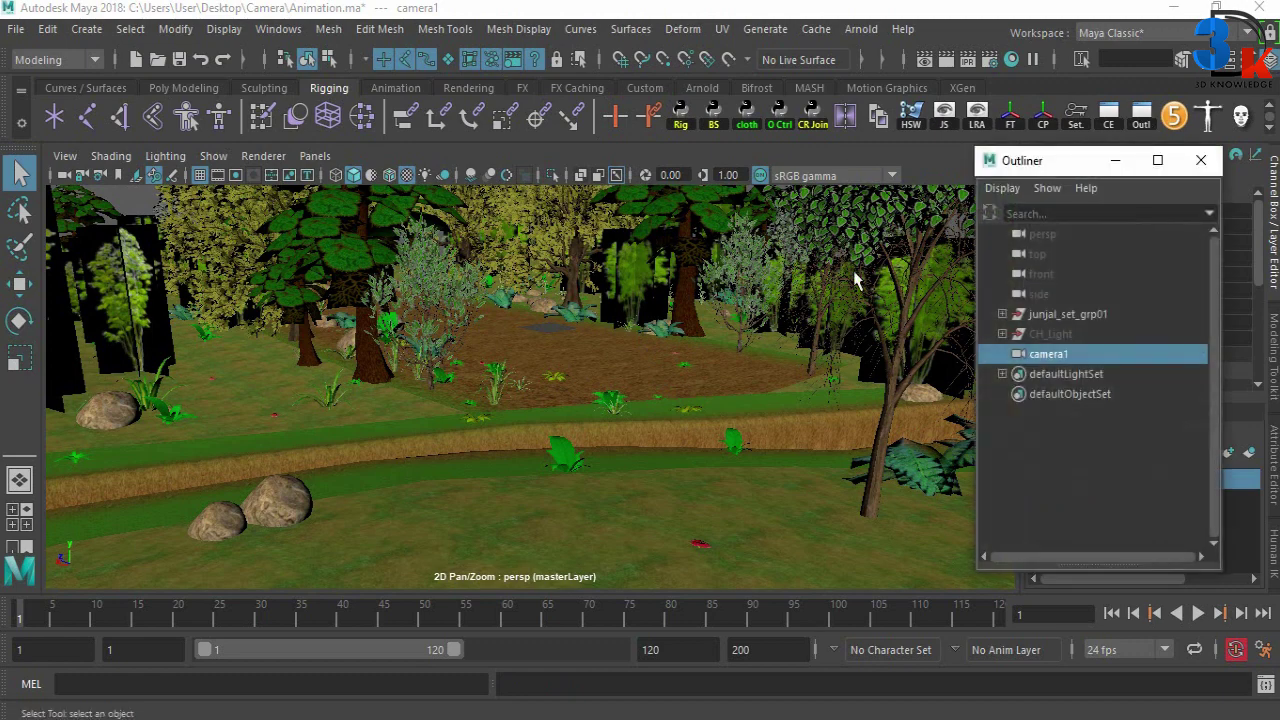
left_click(213, 156)
left_click(300, 276)
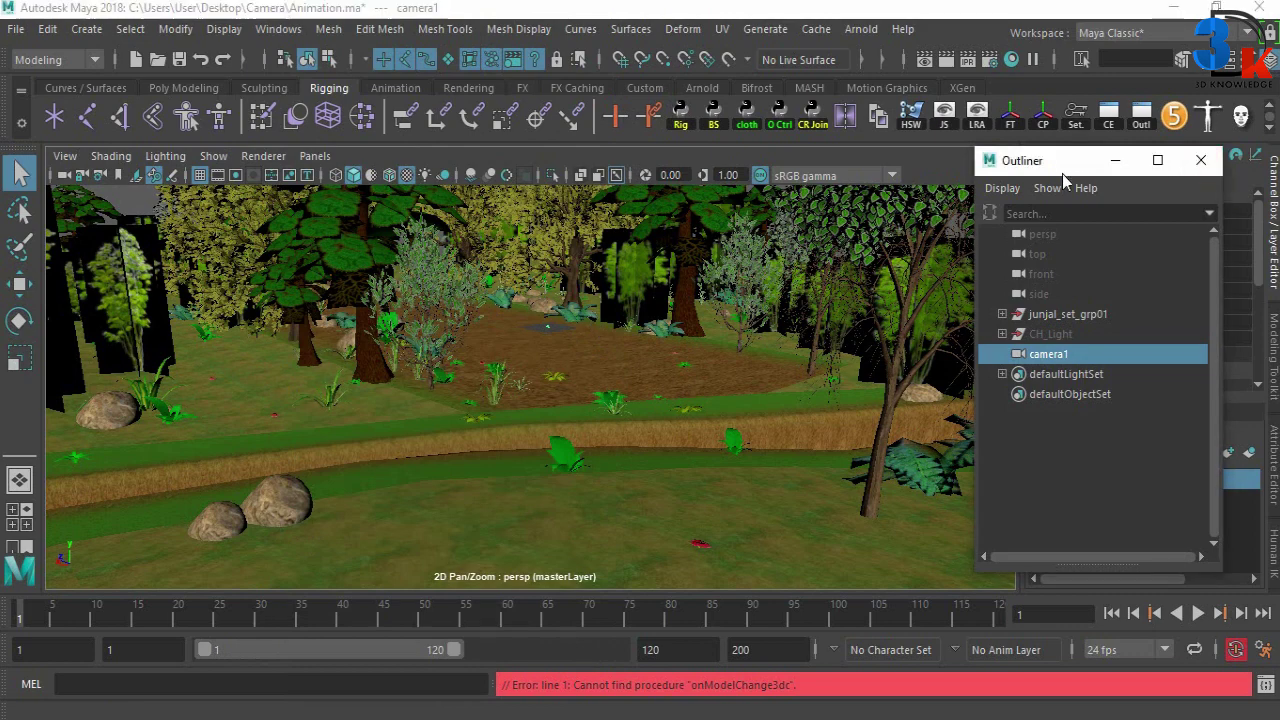
left_click_drag(1070, 168, 1125, 304)
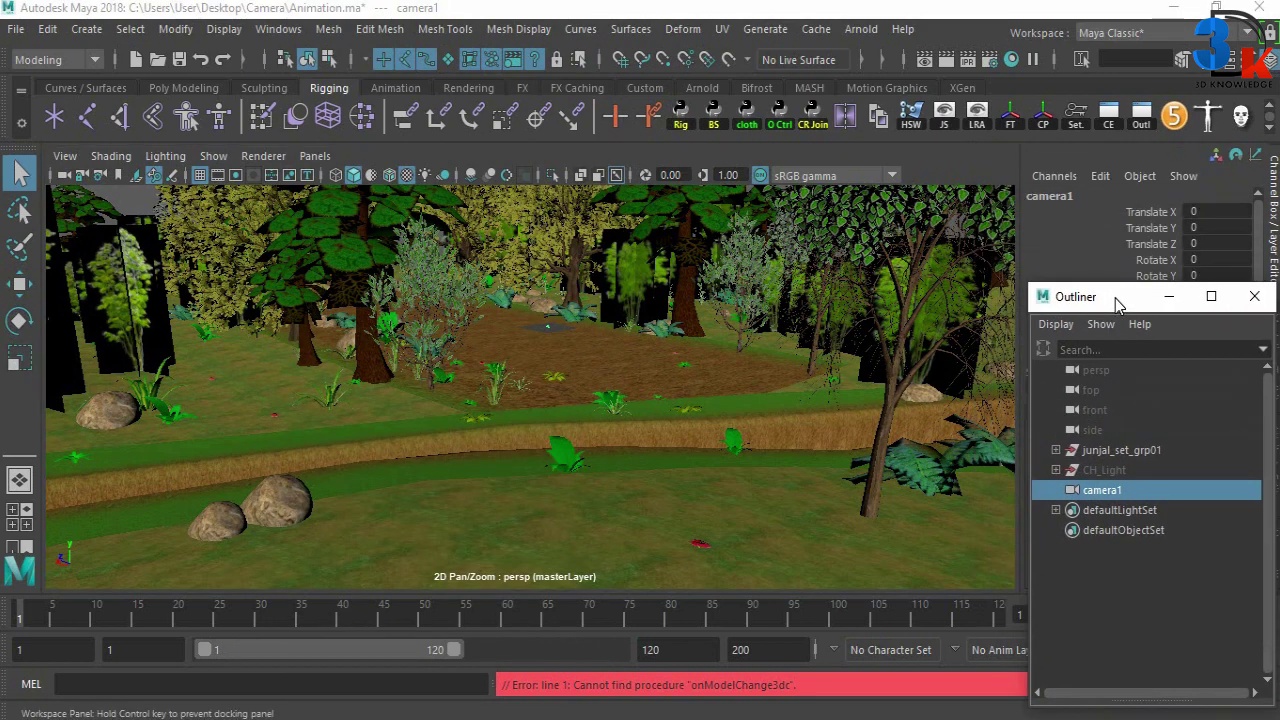
left_click(1254, 296)
left_click(66, 158)
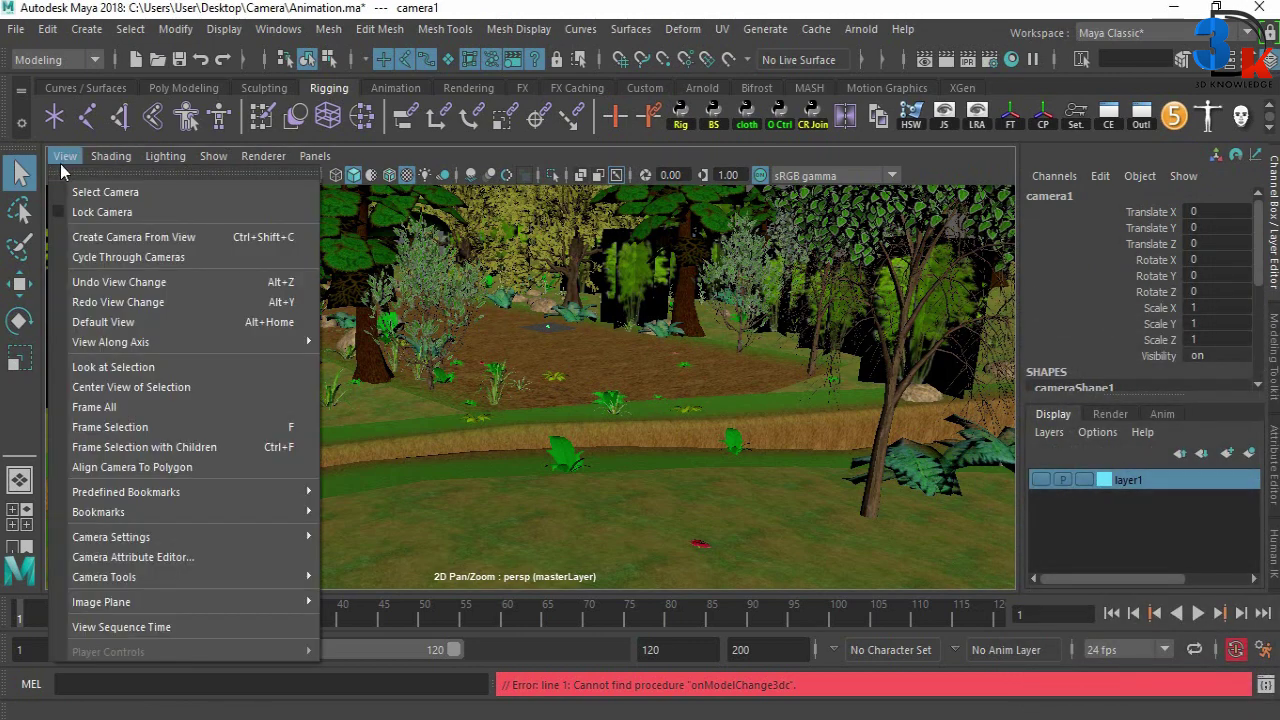
- Frame and orbit around camera1 in perspective, then switch to the top/persp/front/side four-view layout
left_click(156, 433)
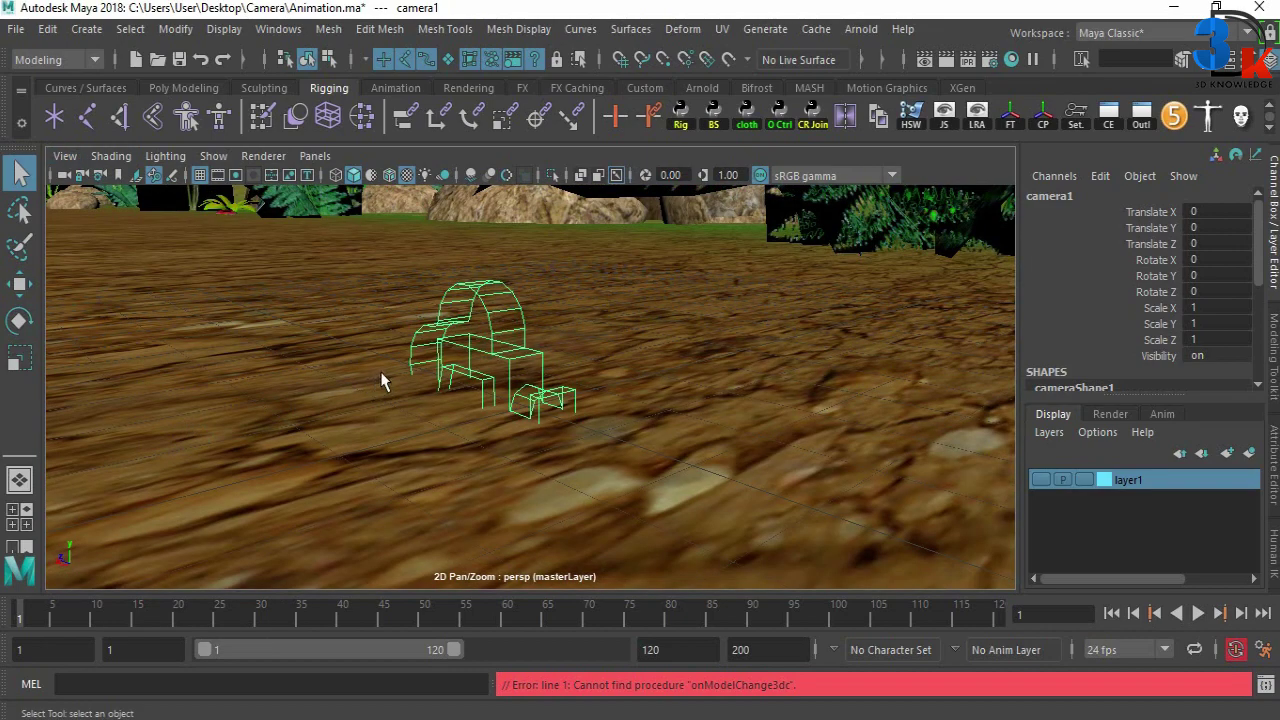
mouse_move(617, 368)
left_mouse_down("alt")
mouse_move(289, 363)
mouse_move(495, 386)
left_mouse_up("alt")
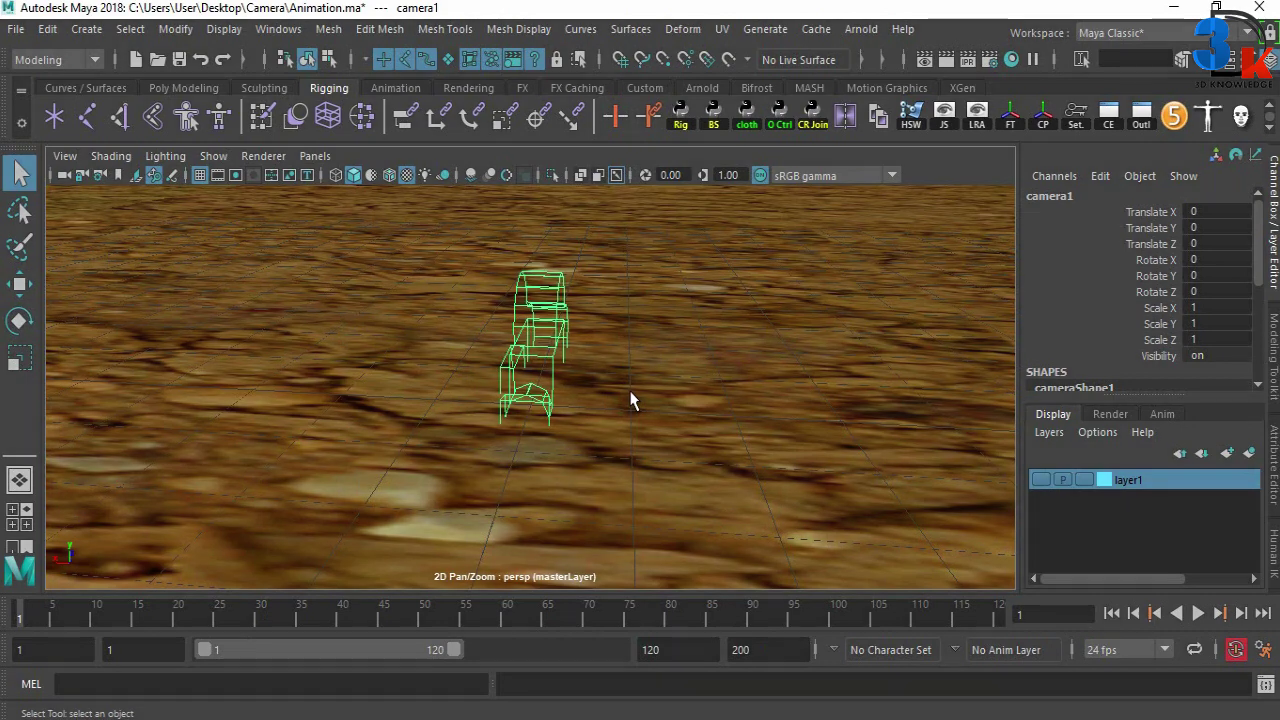
key("space")
left_click(798, 381)
mouse_move(835, 400)
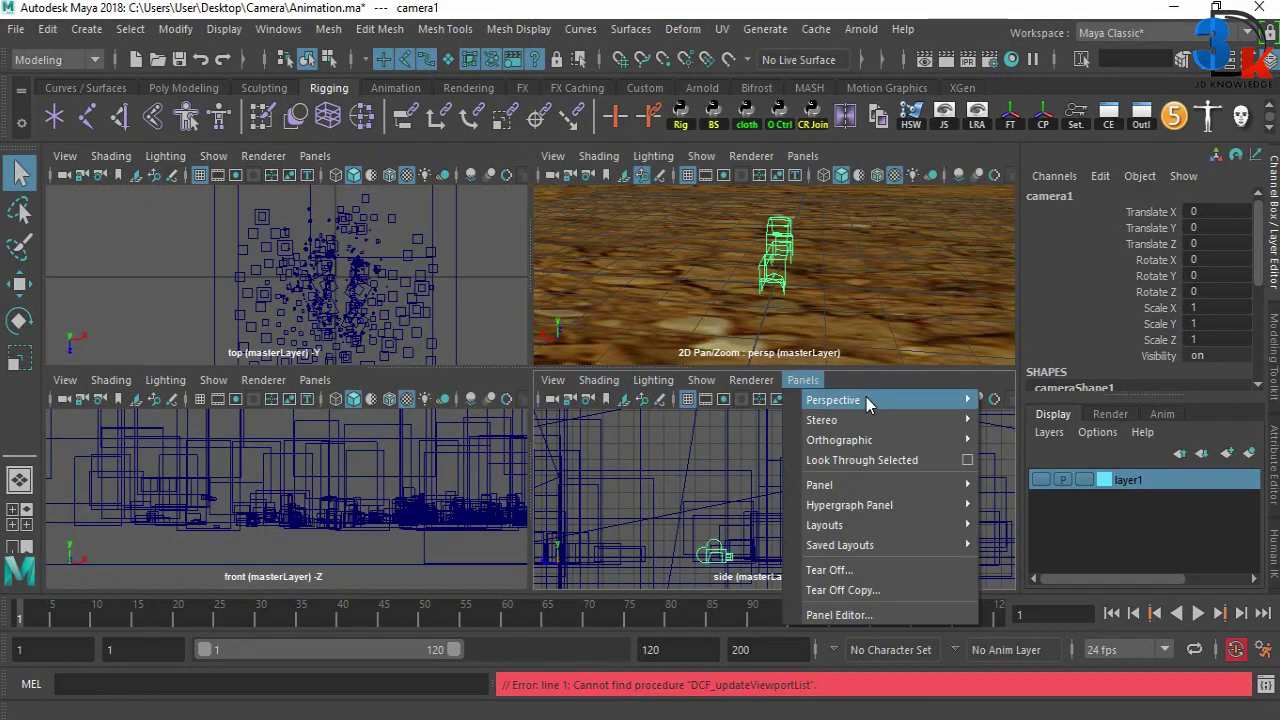
- Make the bottom-right and top-right views look through camera1 with textured shading
left_click(1015, 401)
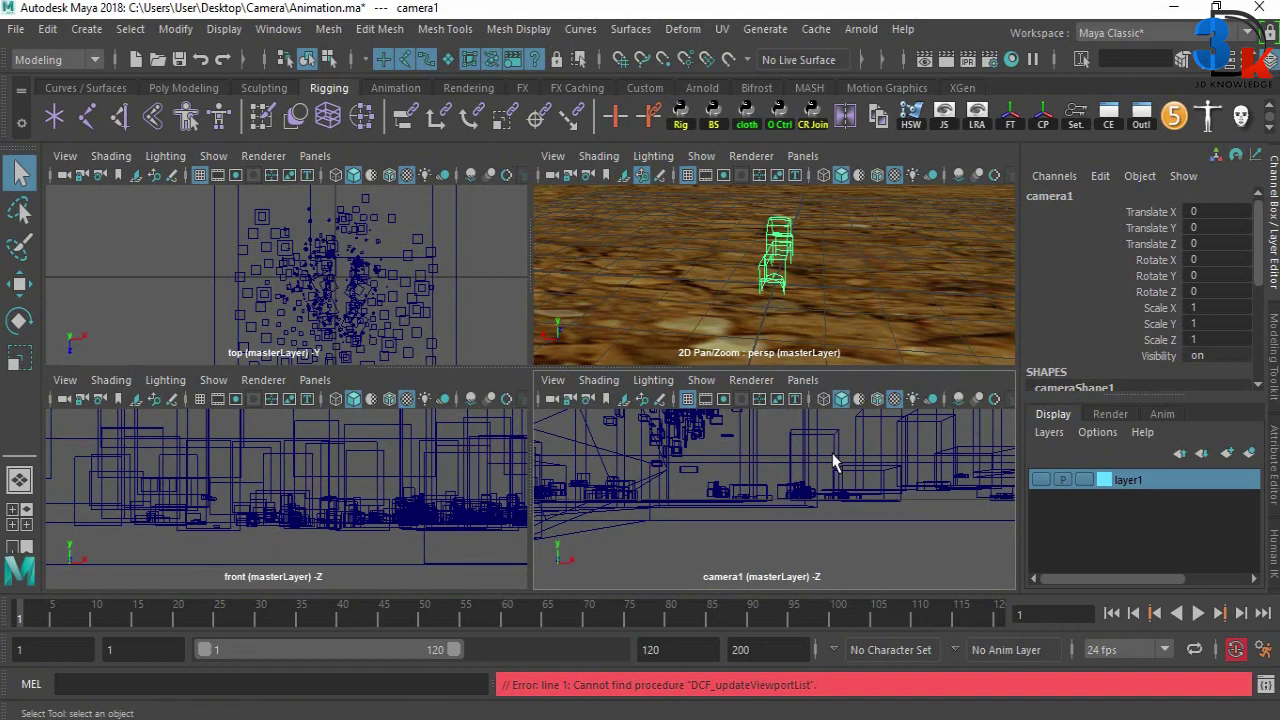
key("6")
key("6")
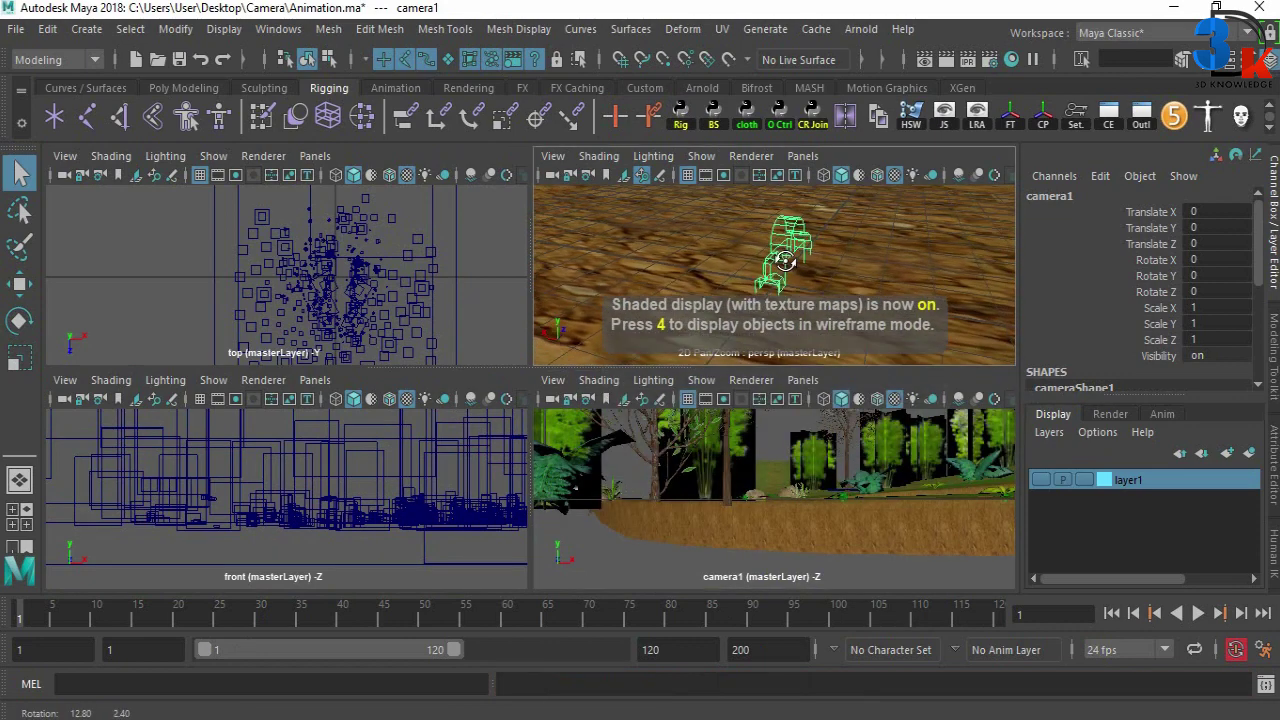
left_click(803, 156)
left_click(862, 236)
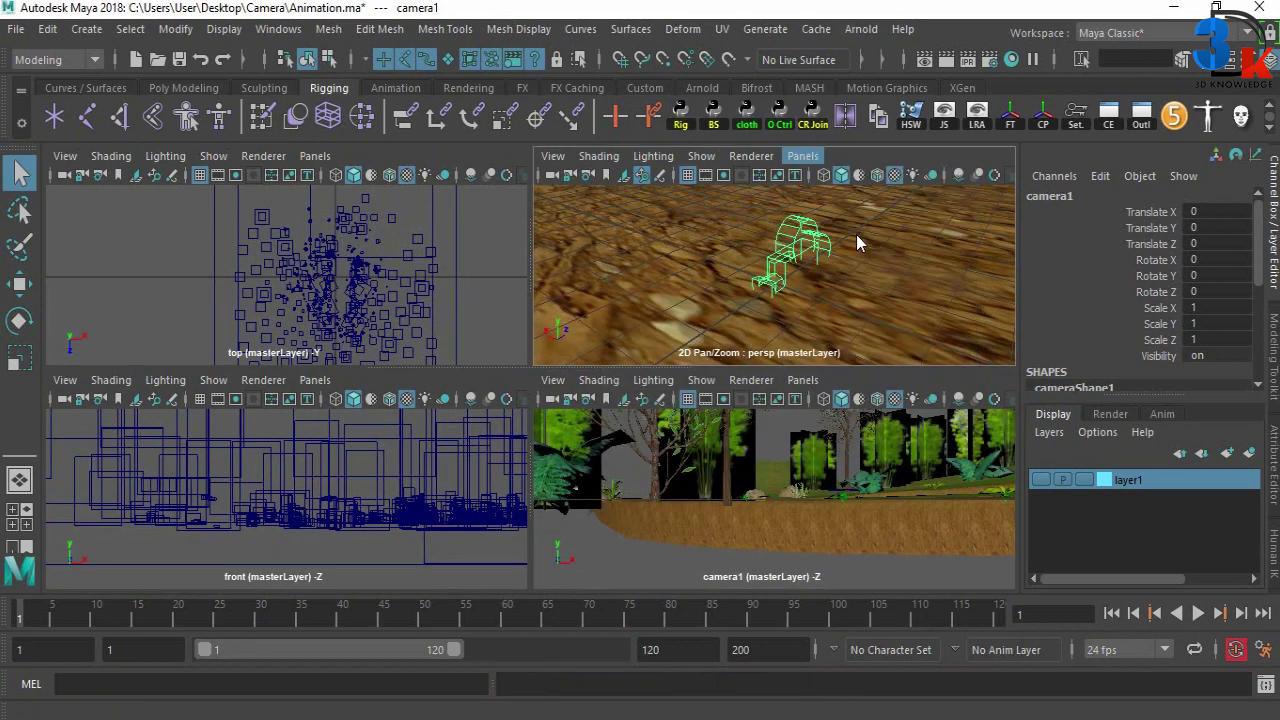
- Bring camera1 down to ground level along the dirt path beside the rocks and ferns
mouse_move(760, 266)
left_mouse_down("alt")
mouse_move(776, 260)
mouse_move(777, 234)
mouse_move(760, 285)
mouse_move(791, 277)
mouse_move(700, 277)
mouse_move(809, 337)
mouse_move(868, 290)
mouse_move(698, 252)
mouse_move(729, 266)
left_mouse_up("alt")
right_click_drag(729, 266, 766, 249, "alt")
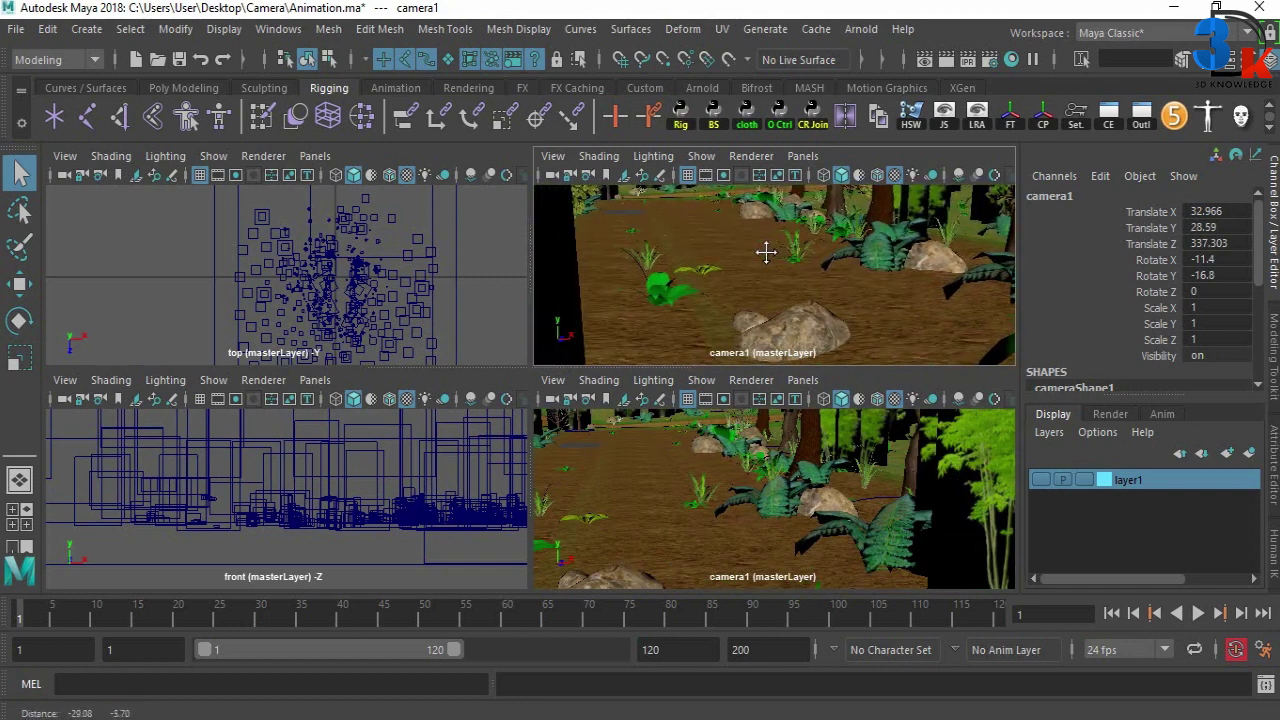
left_click_drag(766, 249, 791, 251, "alt")
left_click_drag(820, 300, 810, 255, "alt")
middle_click_drag(810, 255, 820, 277, "alt")
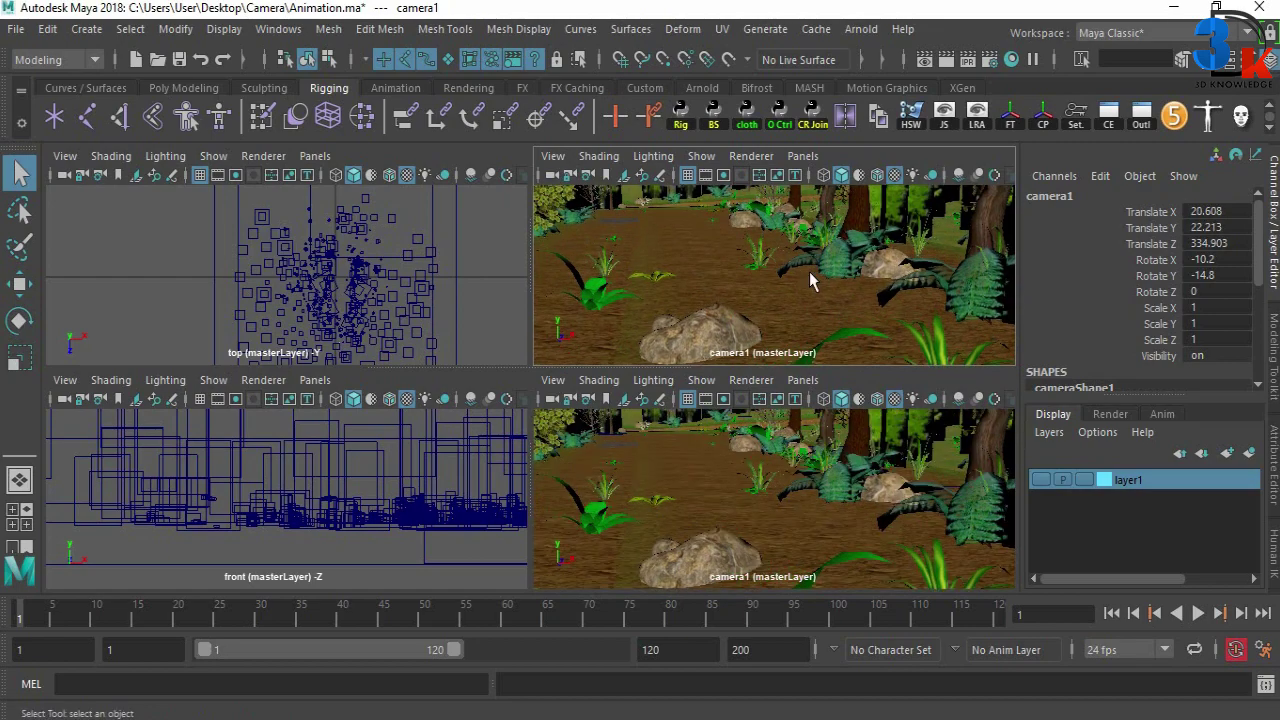
key("space")
mouse_move(606, 295)
left_mouse_down("alt")
mouse_move(606, 274)
mouse_move(514, 343)
mouse_move(515, 328)
left_mouse_up("alt")
middle_click_drag(515, 328, 564, 311, "alt")
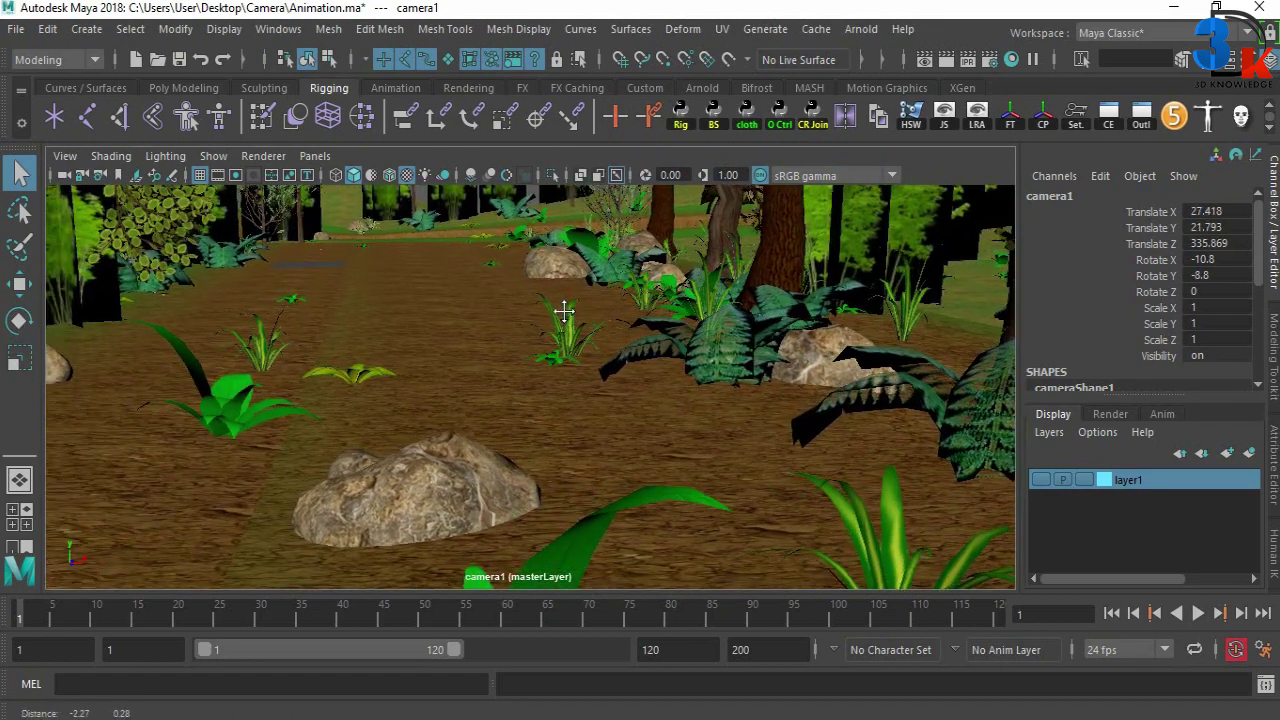
mouse_move(566, 313)
right_mouse_down("alt")
mouse_move(580, 320)
mouse_move(572, 308)
right_mouse_up("alt")
mouse_move(572, 308)
middle_mouse_down("alt")
mouse_move(617, 320)
mouse_move(614, 334)
middle_mouse_up("alt")
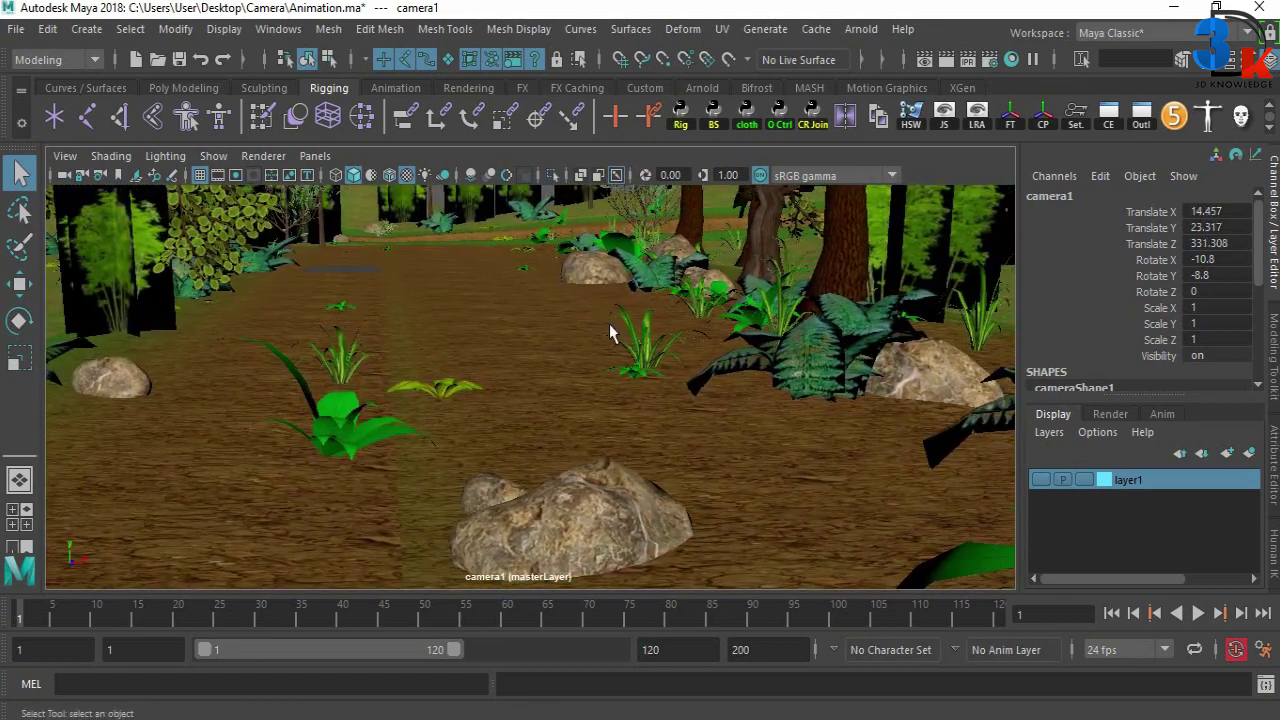
key("space")
right_click_drag(743, 229, 800, 280, "alt")
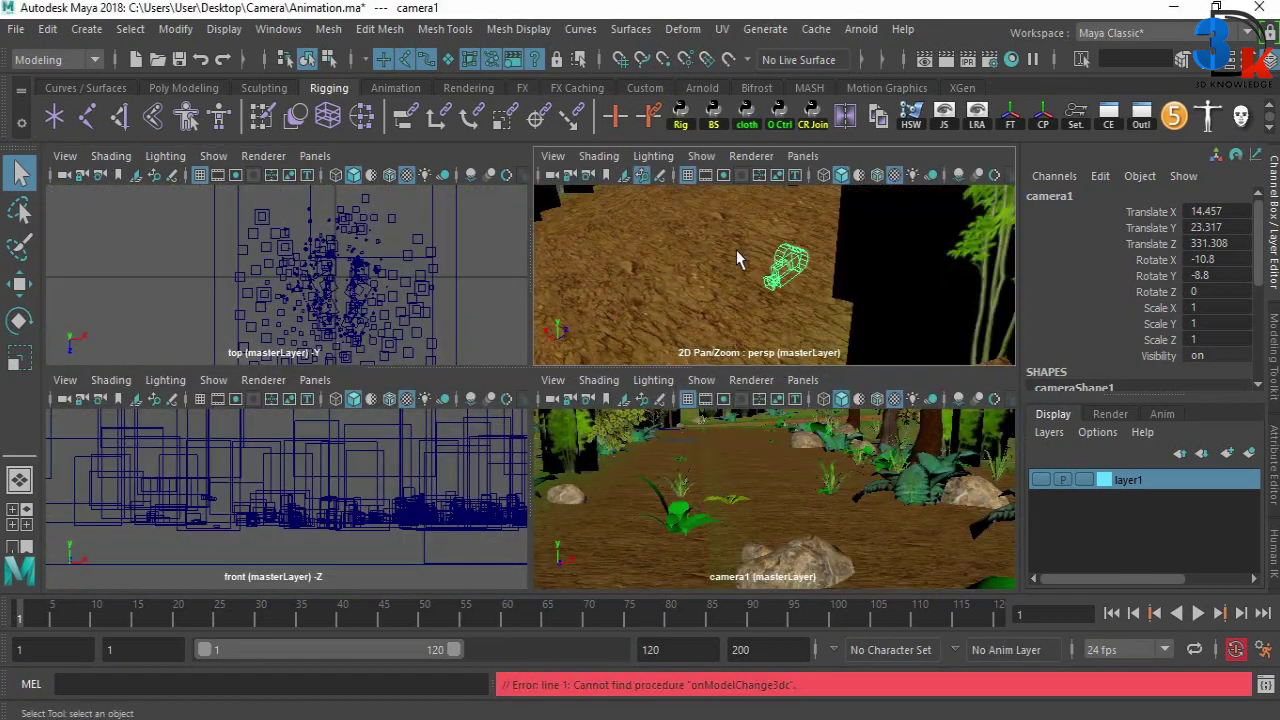
- Round camera1's rotation in the Channel Box to Rotate X -10 and Rotate Y -8
key("space")
mouse_move(886, 335)
left_mouse_down("alt")
mouse_move(691, 446)
mouse_move(640, 420)
left_mouse_up("alt")
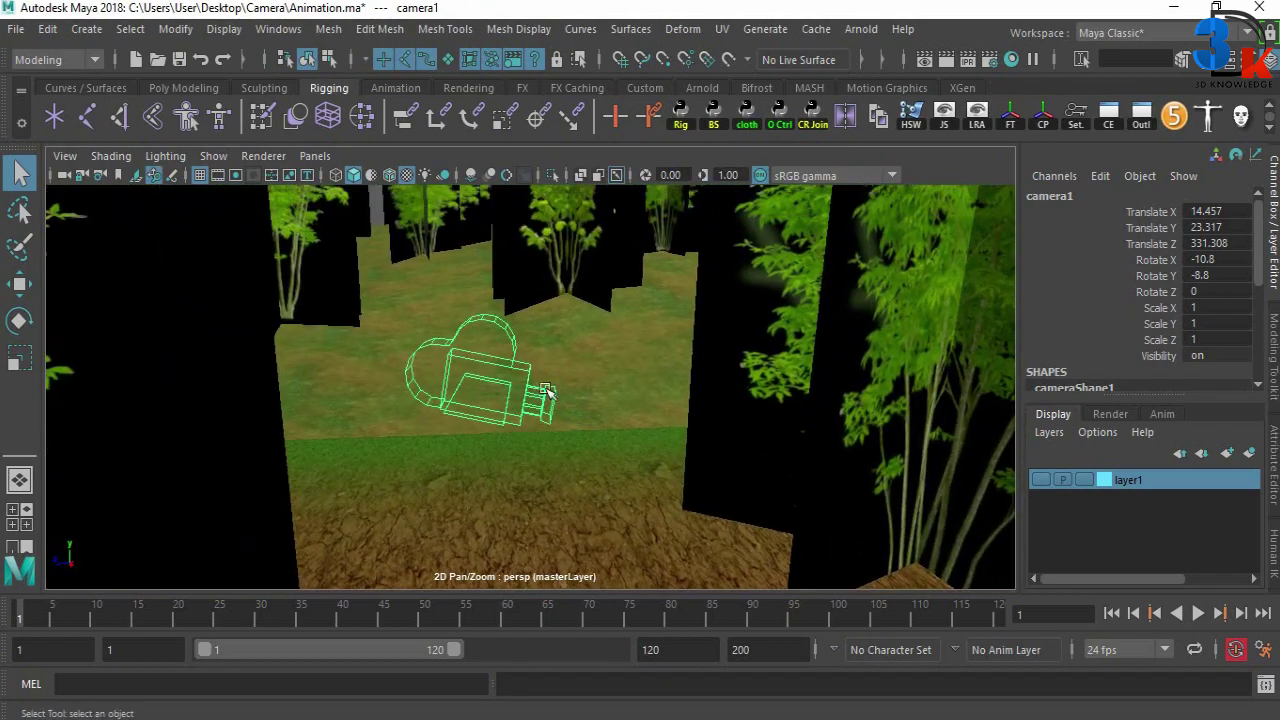
key("w")
type("-8")
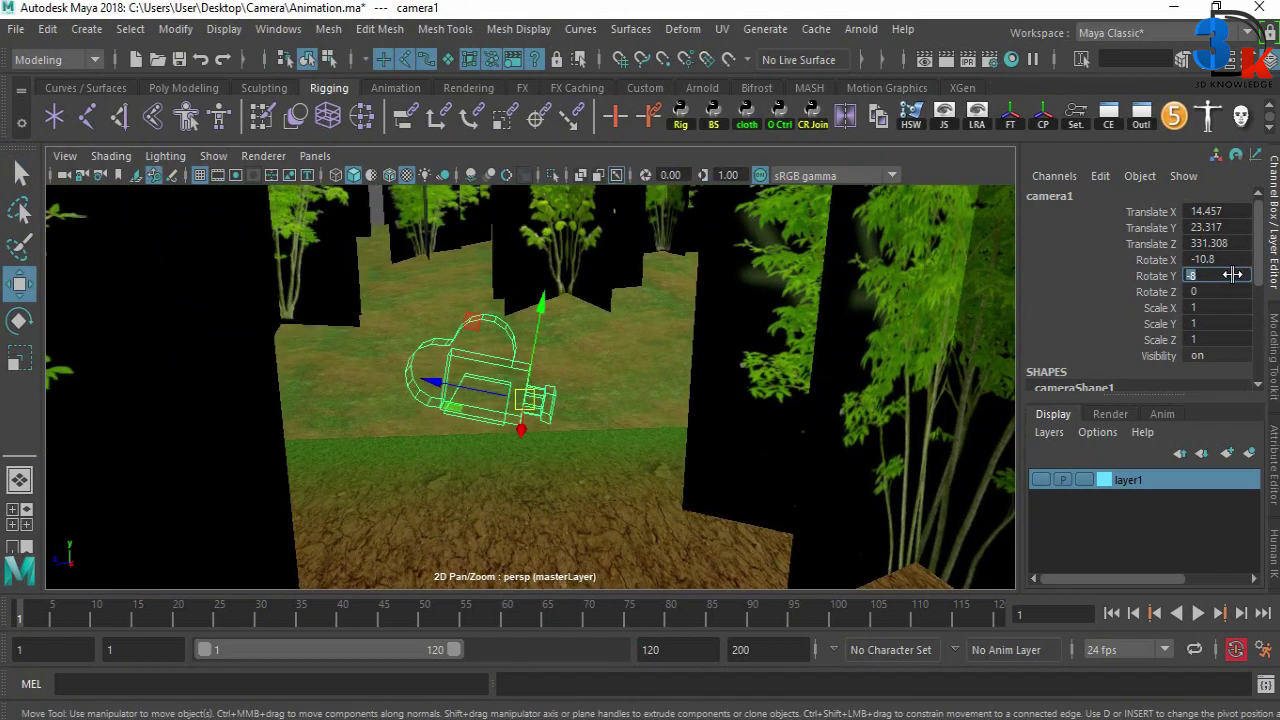
key("space")
key("space")
left_click(1236, 262)
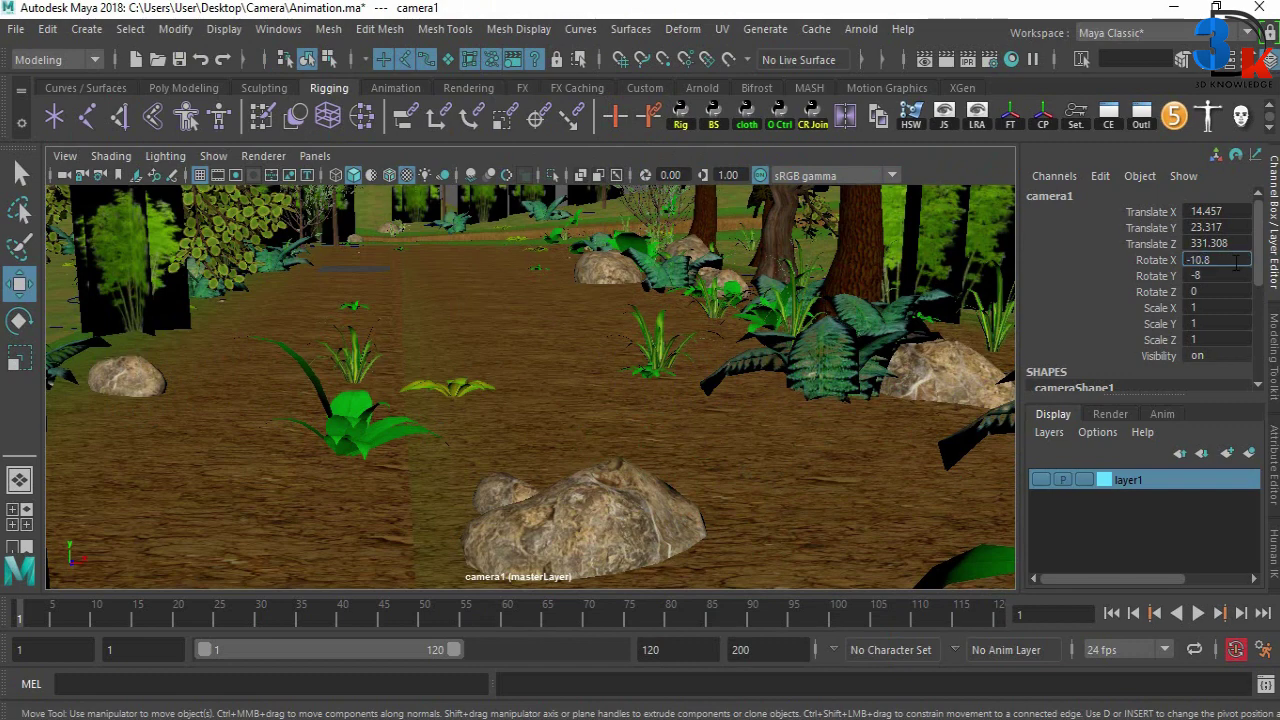
key("Return")
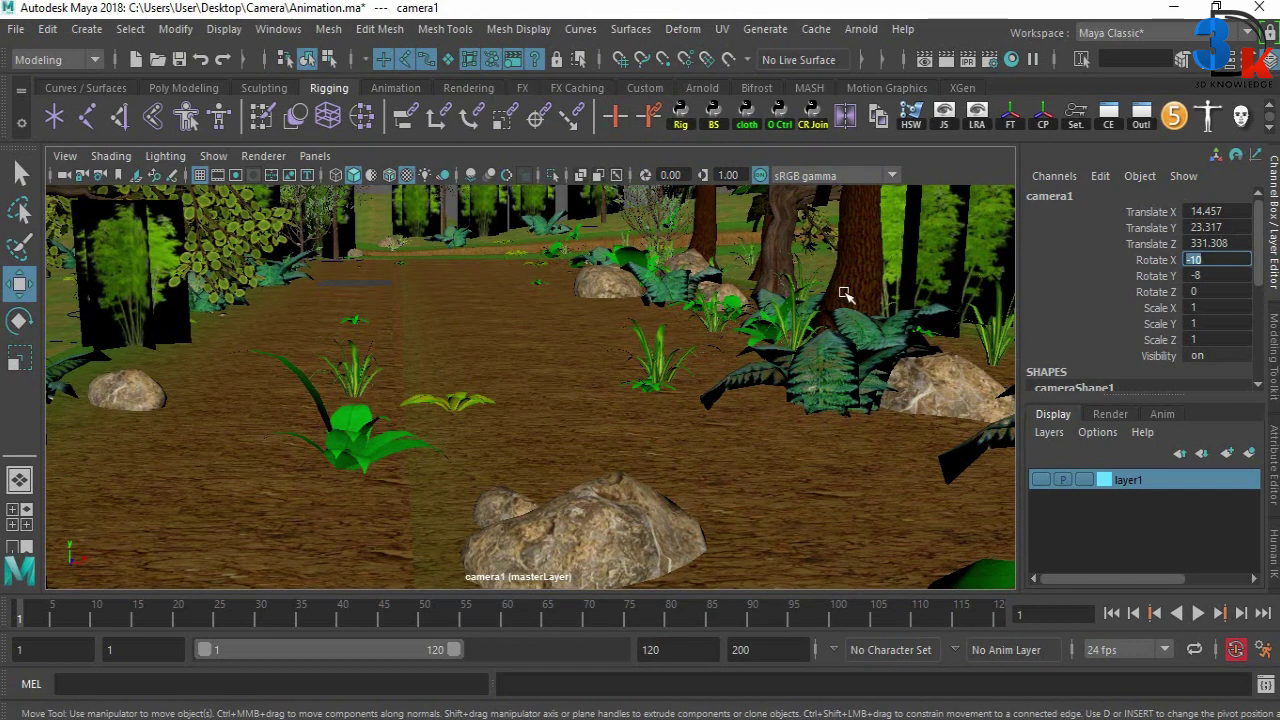
- Check camera1's placement from the perspective view, then select its translate and rotate channels
left_click(1155, 262)
key("e")
key("space")
key("space")
key("w")
mouse_move(671, 328)
left_mouse_down("alt")
mouse_move(709, 380)
mouse_move(683, 388)
left_mouse_up("alt")
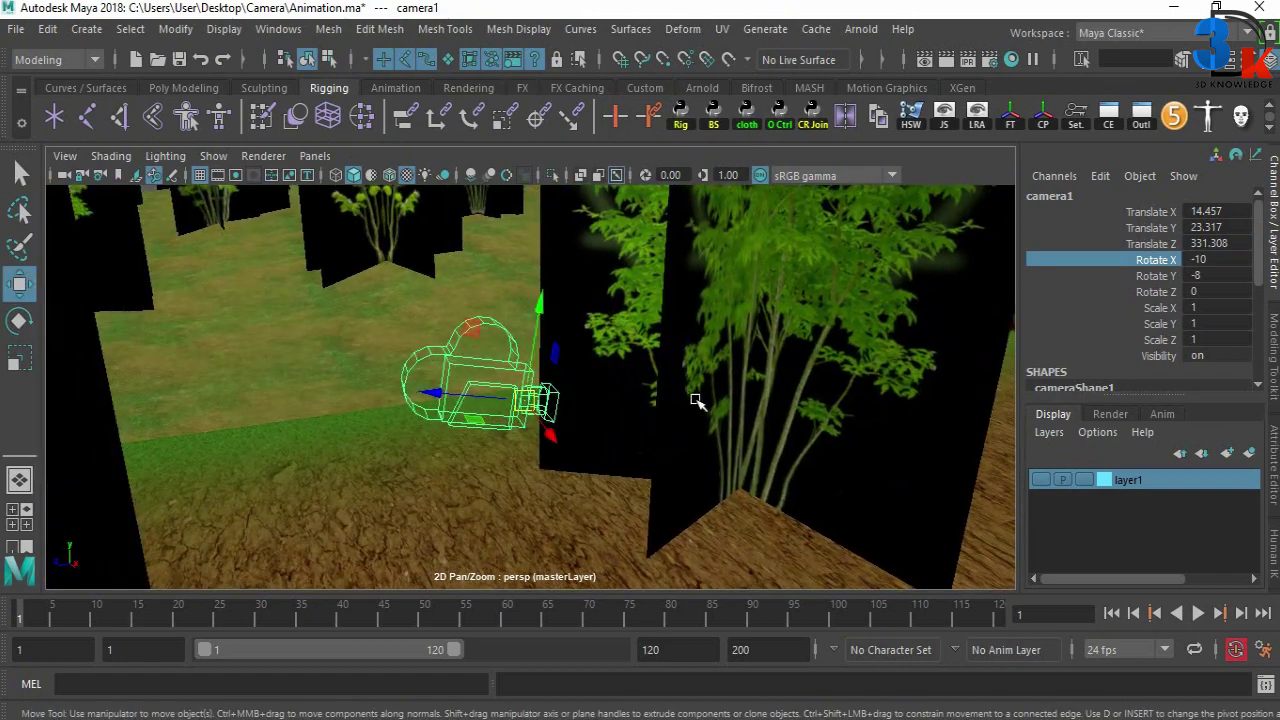
left_click_drag(238, 570, 537, 480, "alt")
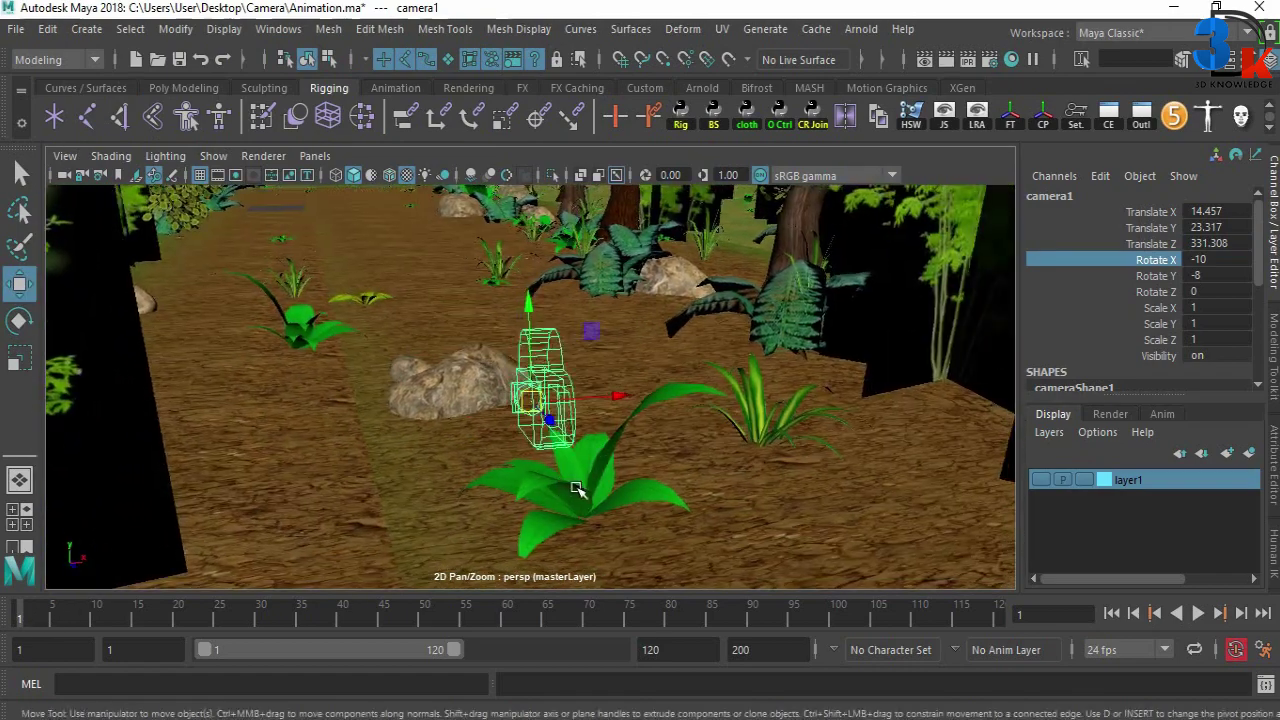
key("space")
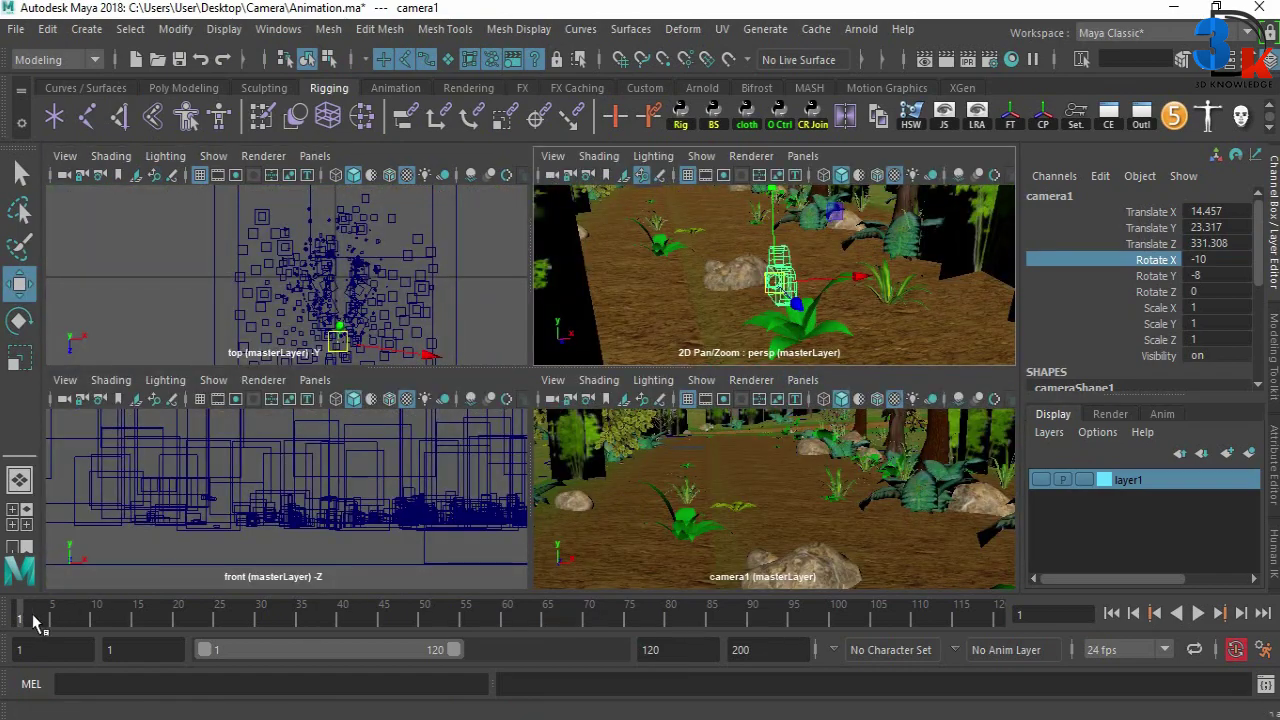
left_click_drag(1168, 214, 1158, 292)
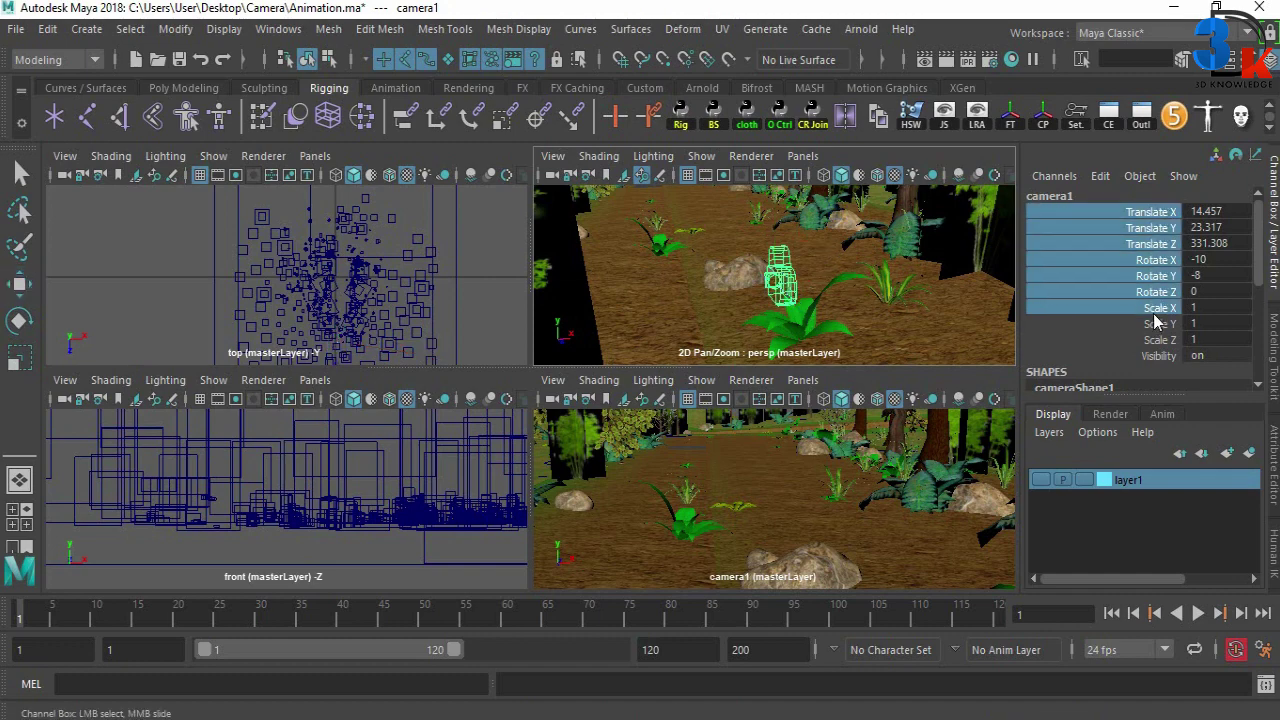
- Key camera1's channels at frame 1, then move it along the path and key it at frame 120
right_click(1158, 290)
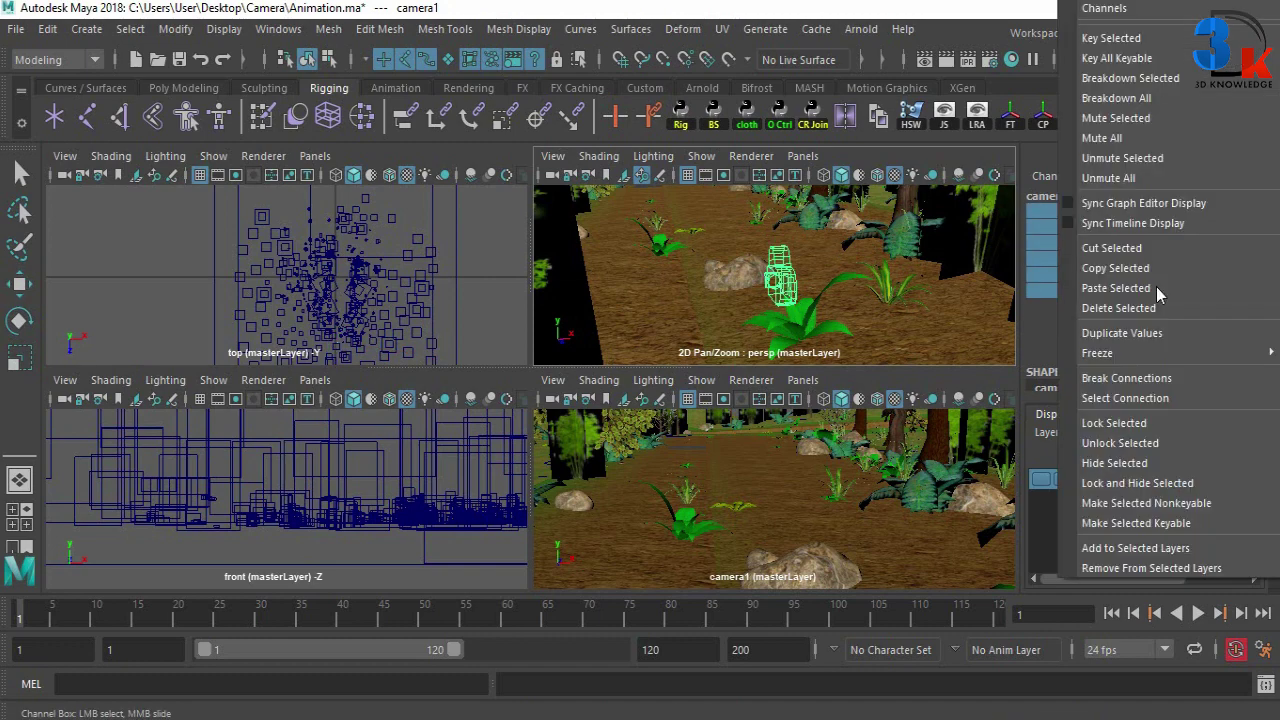
left_click(1104, 44)
left_click(997, 612)
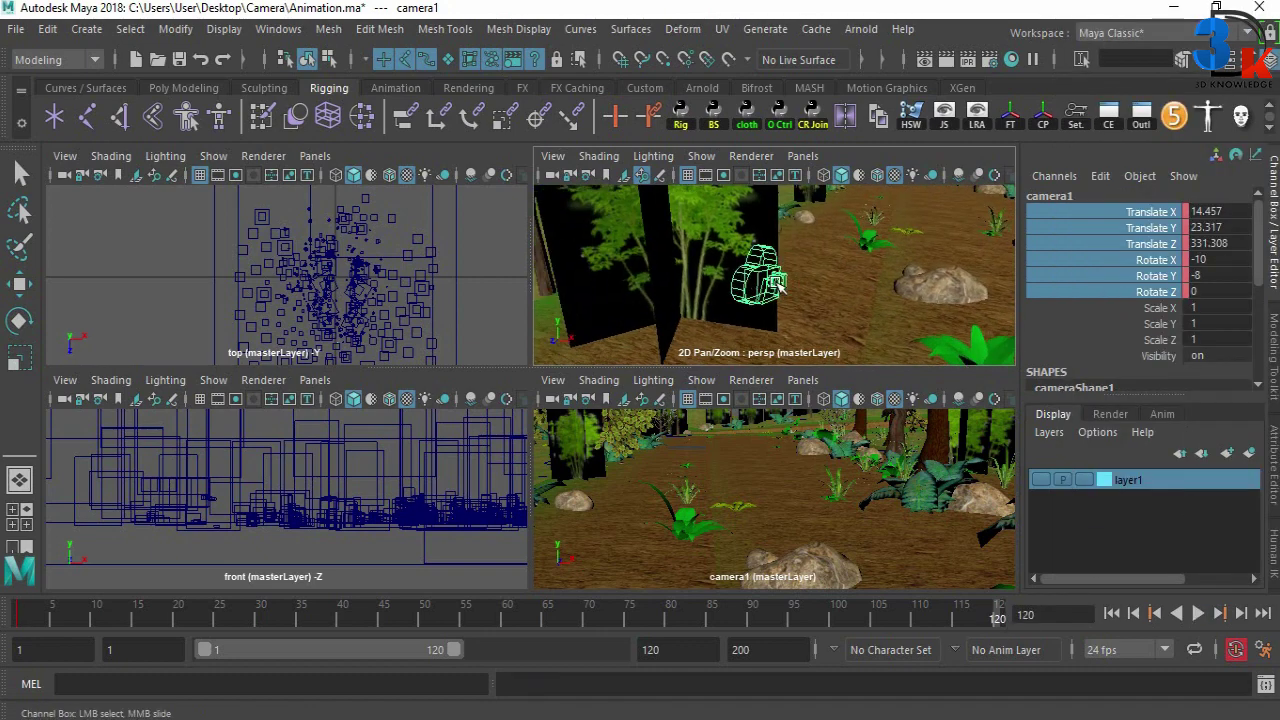
key("w")
mouse_move(757, 286)
left_mouse_down()
mouse_move(727, 293)
mouse_move(791, 294)
mouse_move(774, 289)
left_mouse_up()
key("s")
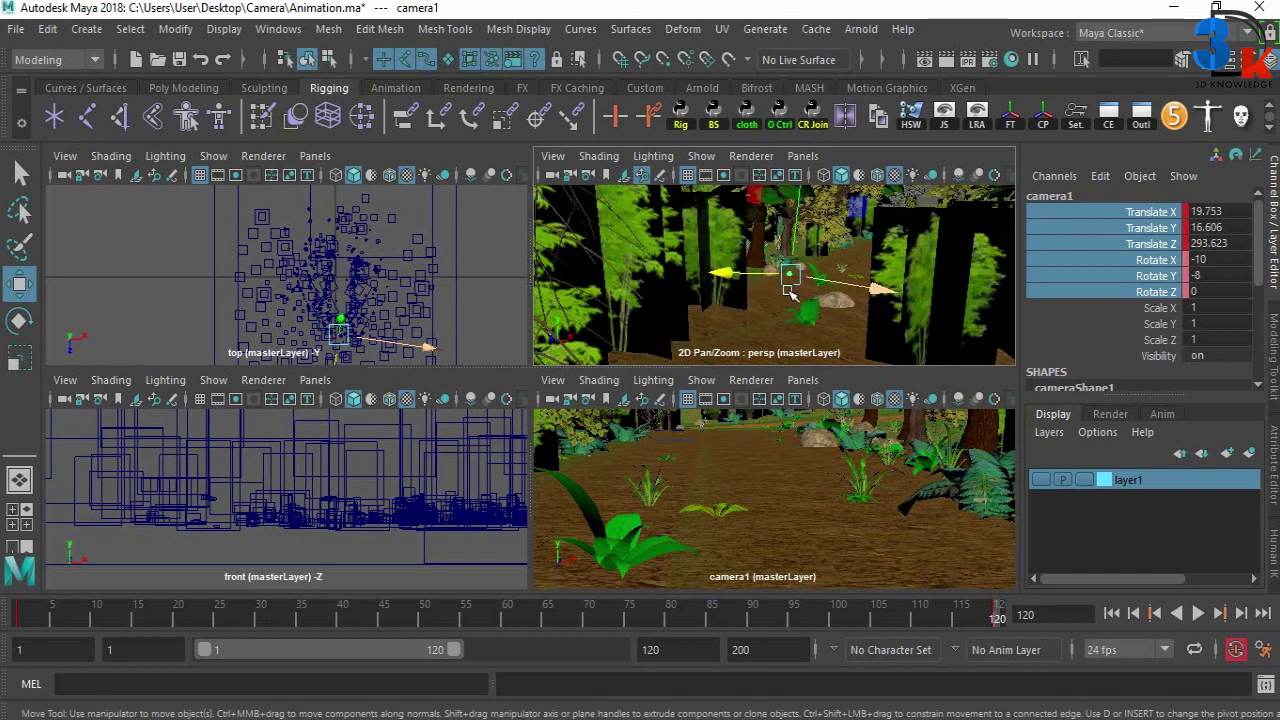
- Try a new aim for camera1 at frame 120, then undo it
key("e")
left_click_drag(752, 226, 876, 238)
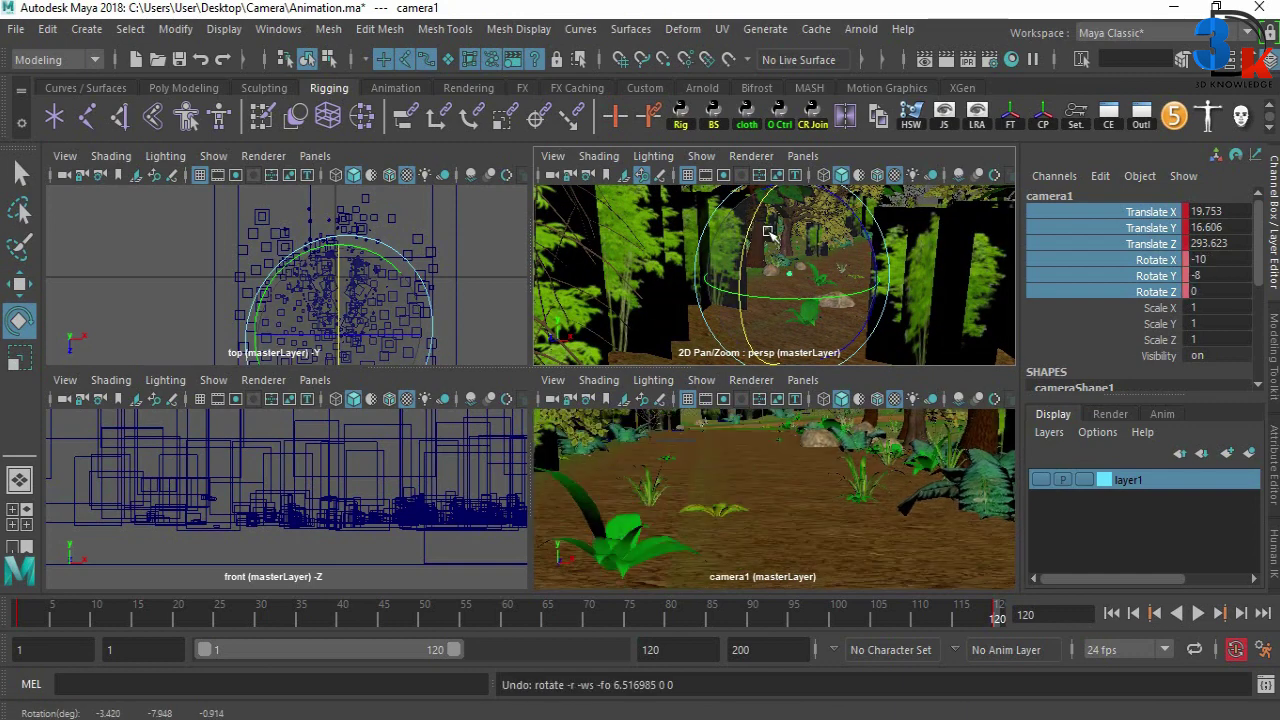
key("s")
key("ctrl+z")
key("ctrl+z")
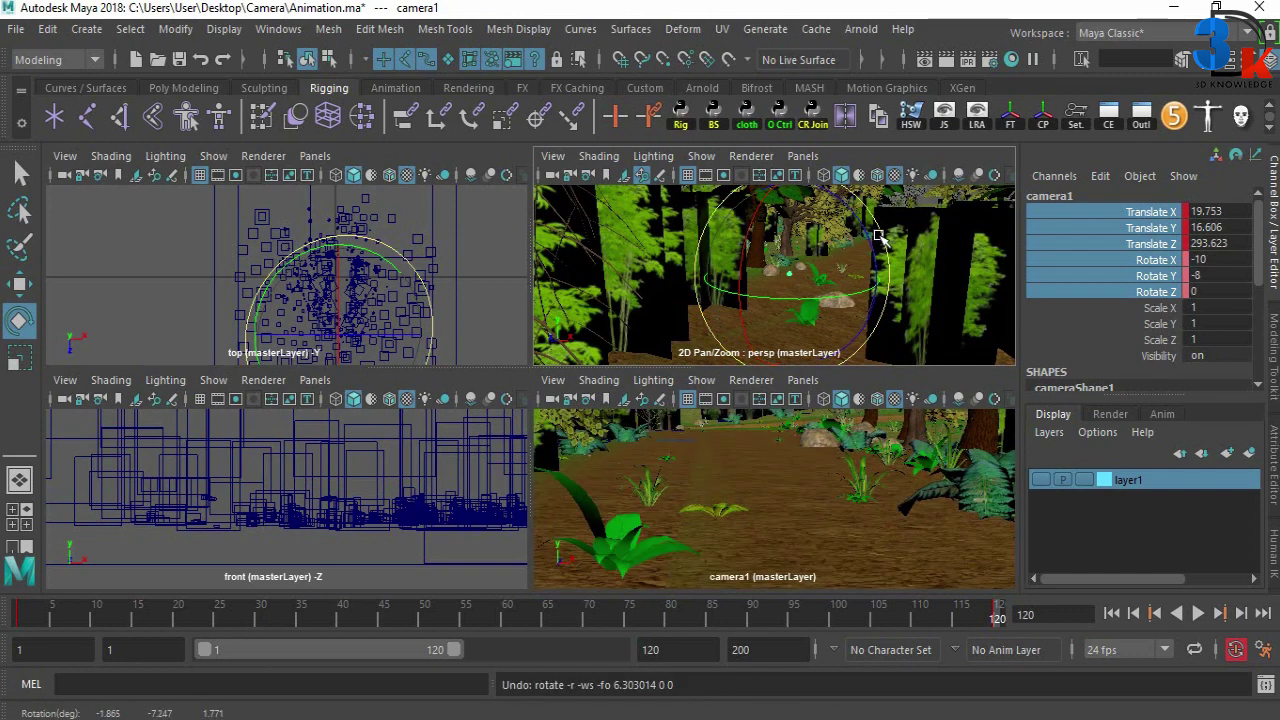
key("ctrl+z")
key("ctrl+z")
key("ctrl+z")
- Move camera1 further down the dirt path and turn it to face along the path
mouse_move(776, 241)
left_mouse_down("alt")
mouse_move(813, 261)
mouse_move(741, 246)
left_mouse_up("alt")
key("e")
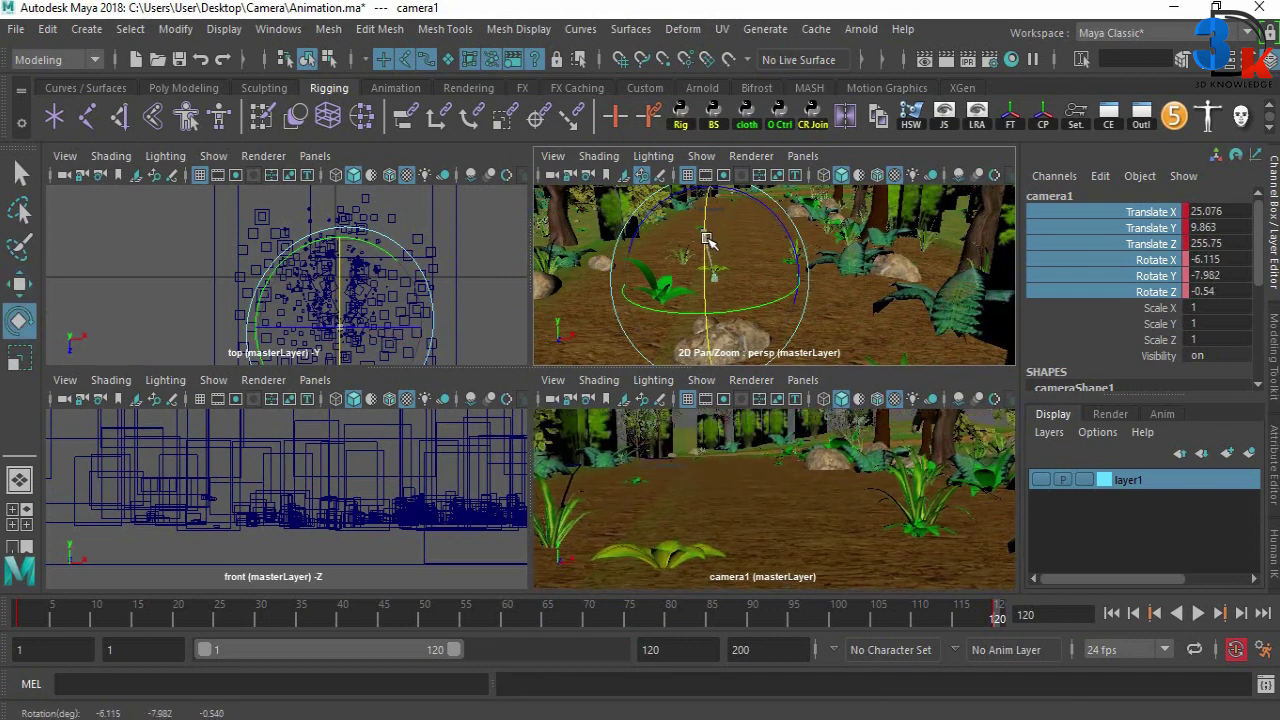
key("s")
left_click_drag(709, 225, 757, 294)
key("w")
mouse_move(757, 294)
left_mouse_down()
mouse_move(785, 300)
mouse_move(837, 266)
left_mouse_up()
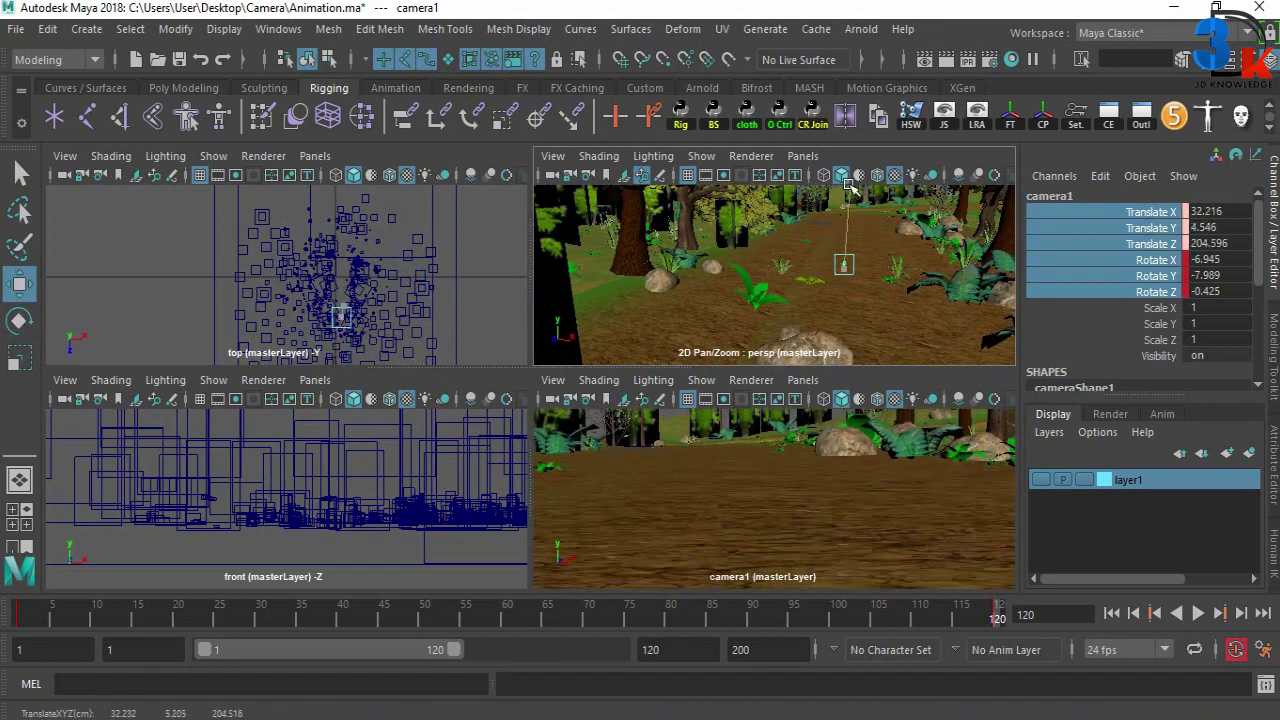
- Frame camera1 in the perspective view and adjust its tilt to about -4.768, -7.967, -0.727
key("space")
key("f")
key("e")
mouse_move(559, 346)
left_mouse_down("alt")
mouse_move(600, 380)
mouse_move(570, 360)
left_mouse_up("alt")
key("w")
mouse_move(700, 380)
left_mouse_down("alt")
mouse_move(843, 368)
mouse_move(343, 363)
left_mouse_up("alt")
key("space")
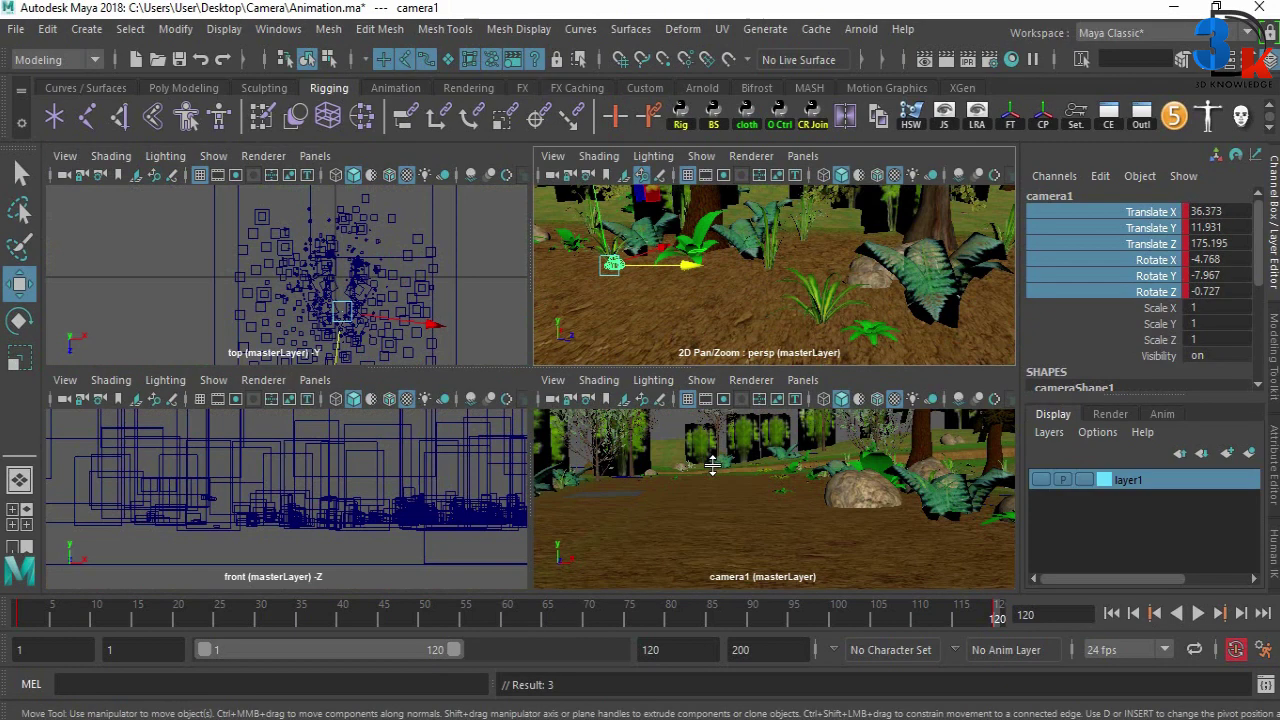
key("space")
- Key all of camera1's attributes at frame 120 and play the animation from frame 1
key("s")
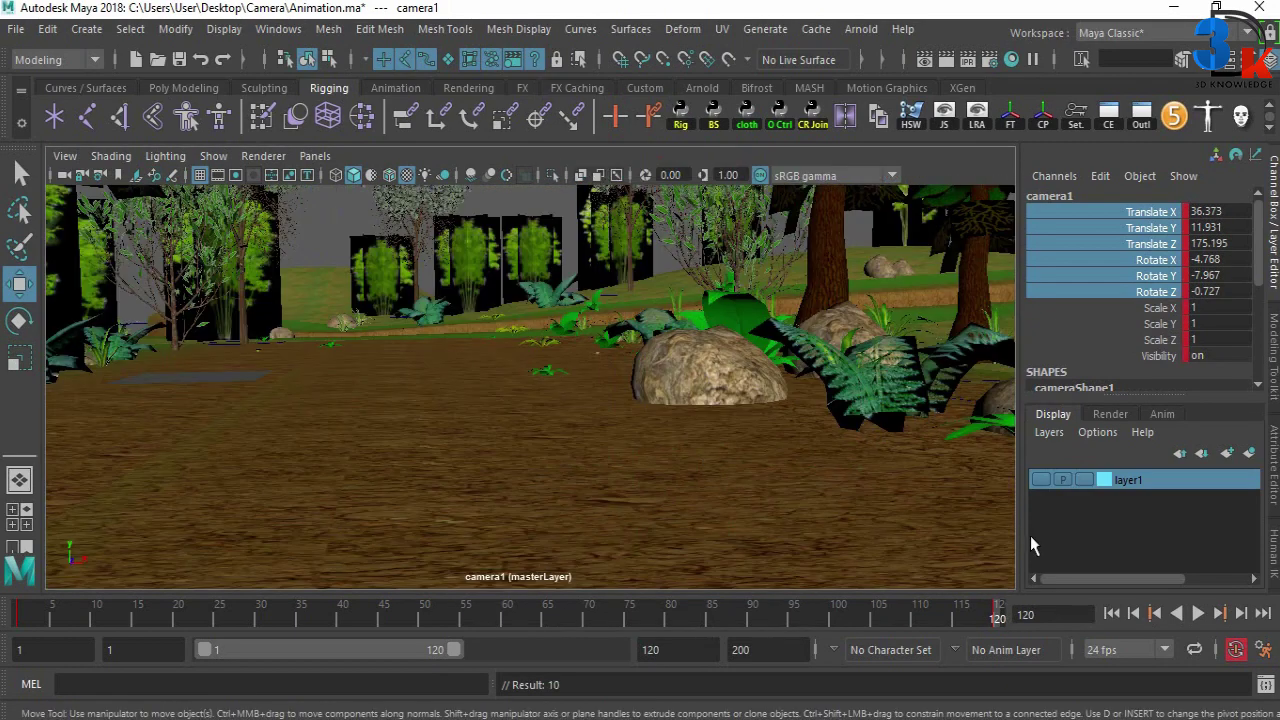
left_click_drag(994, 619, 14, 608)
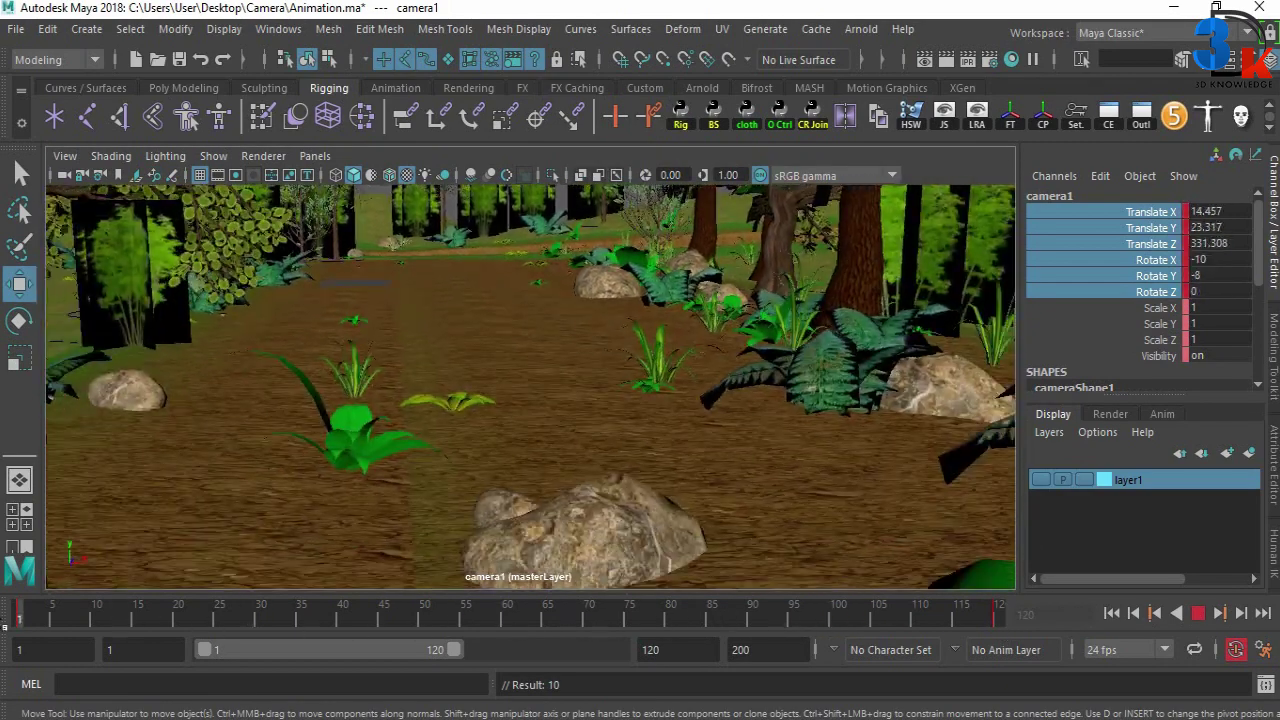
left_click(1198, 614)
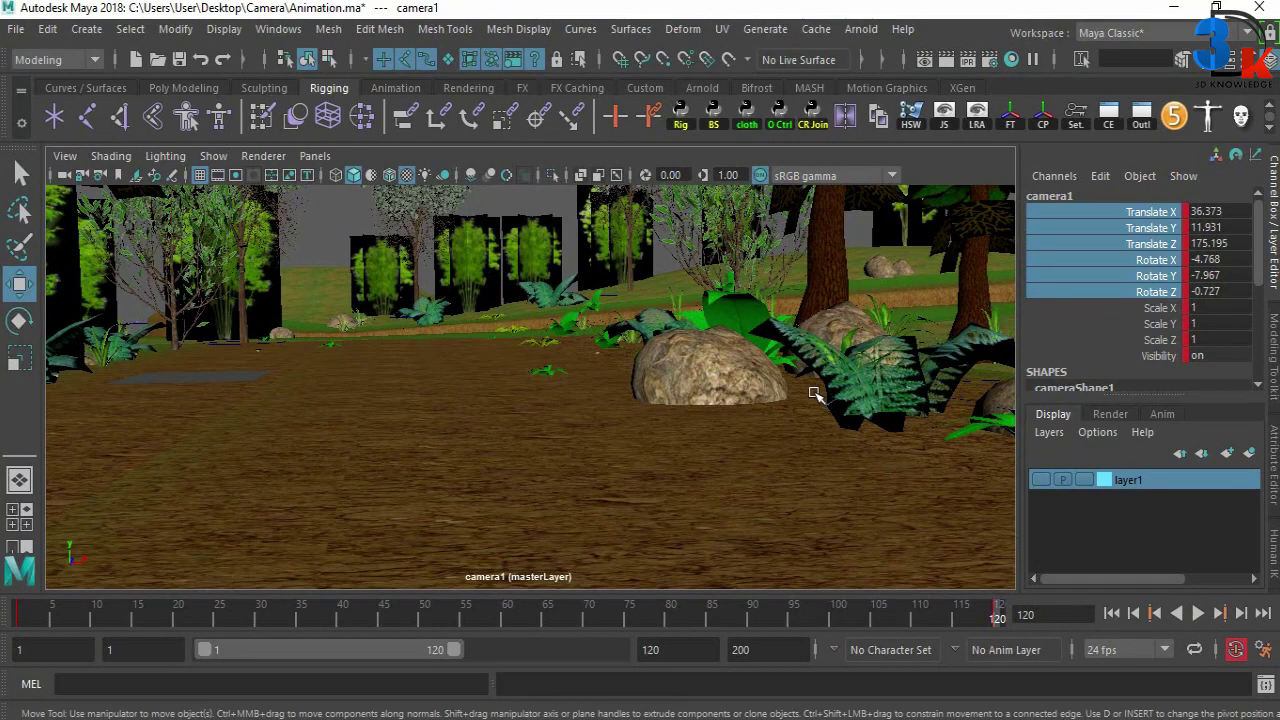
key("space")
scroll(660, 287, "up", 3)
- Turn camera1 further left with a slight bank, replay the animation, and return to frame 120
key("e")
left_click_drag(662, 258, 665, 268)
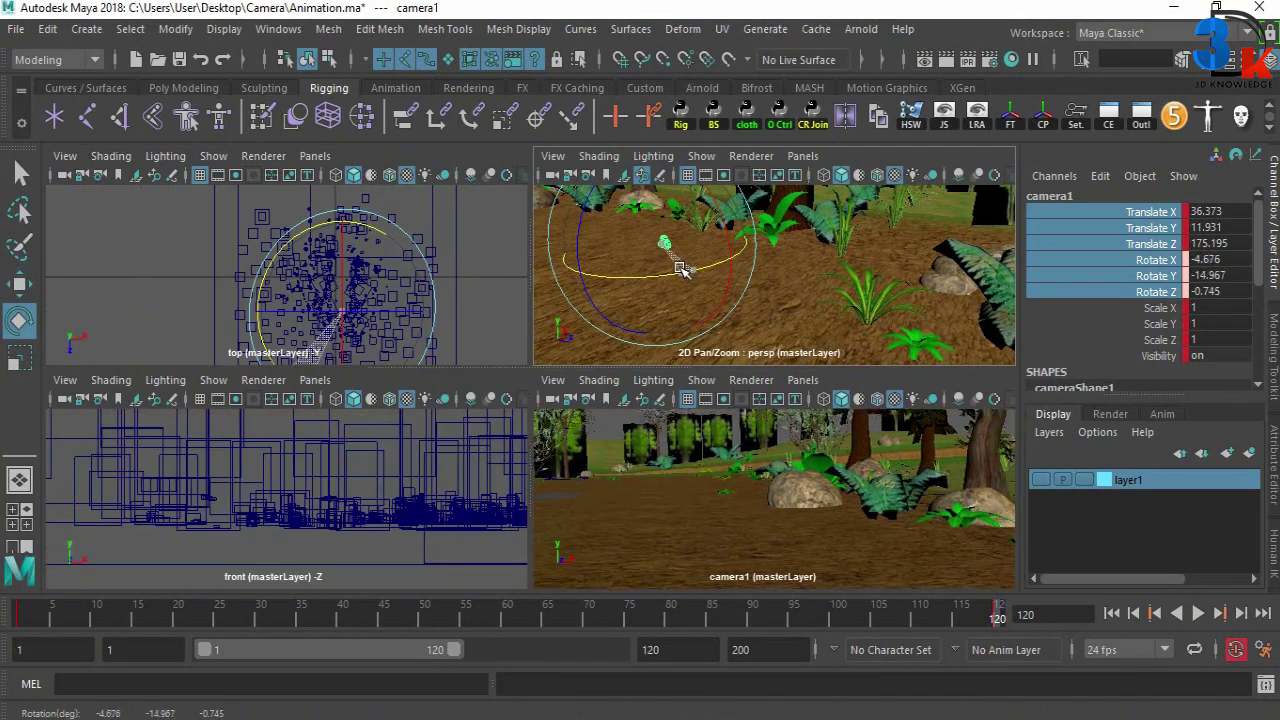
left_click_drag(580, 205, 610, 225)
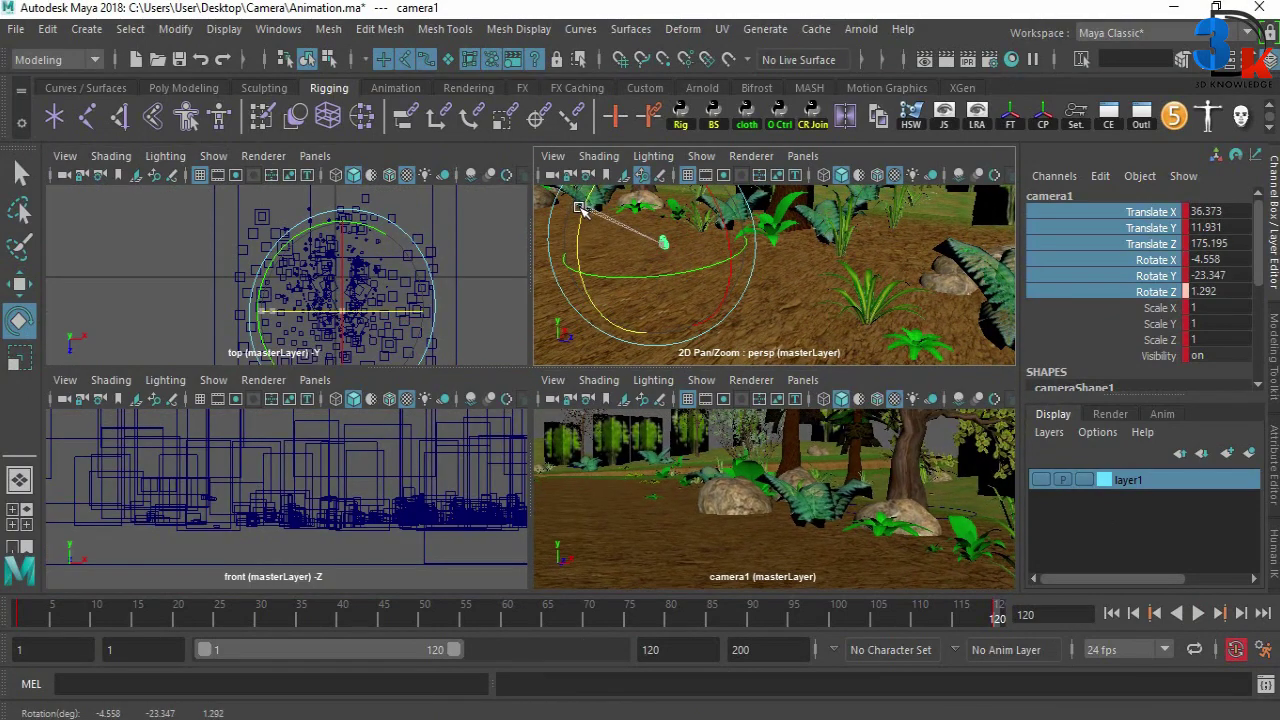
left_click_drag(995, 617, 33, 620)
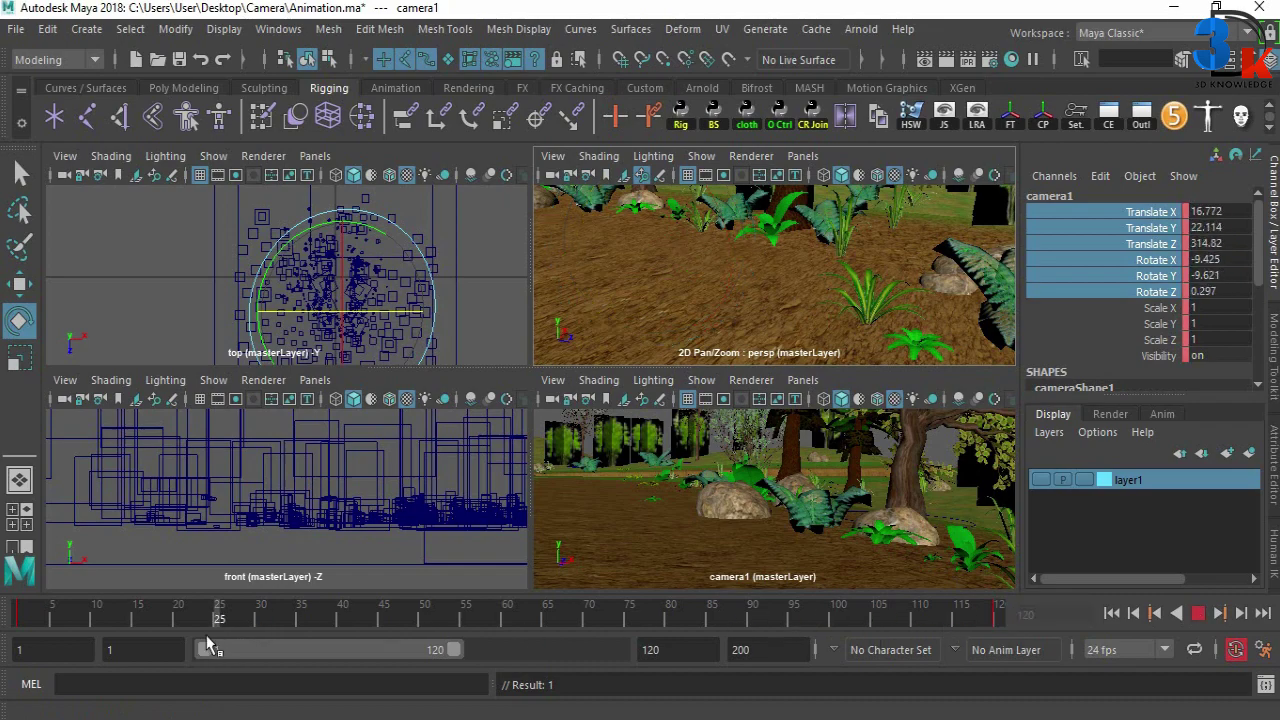
key("space")
left_click(1197, 613)
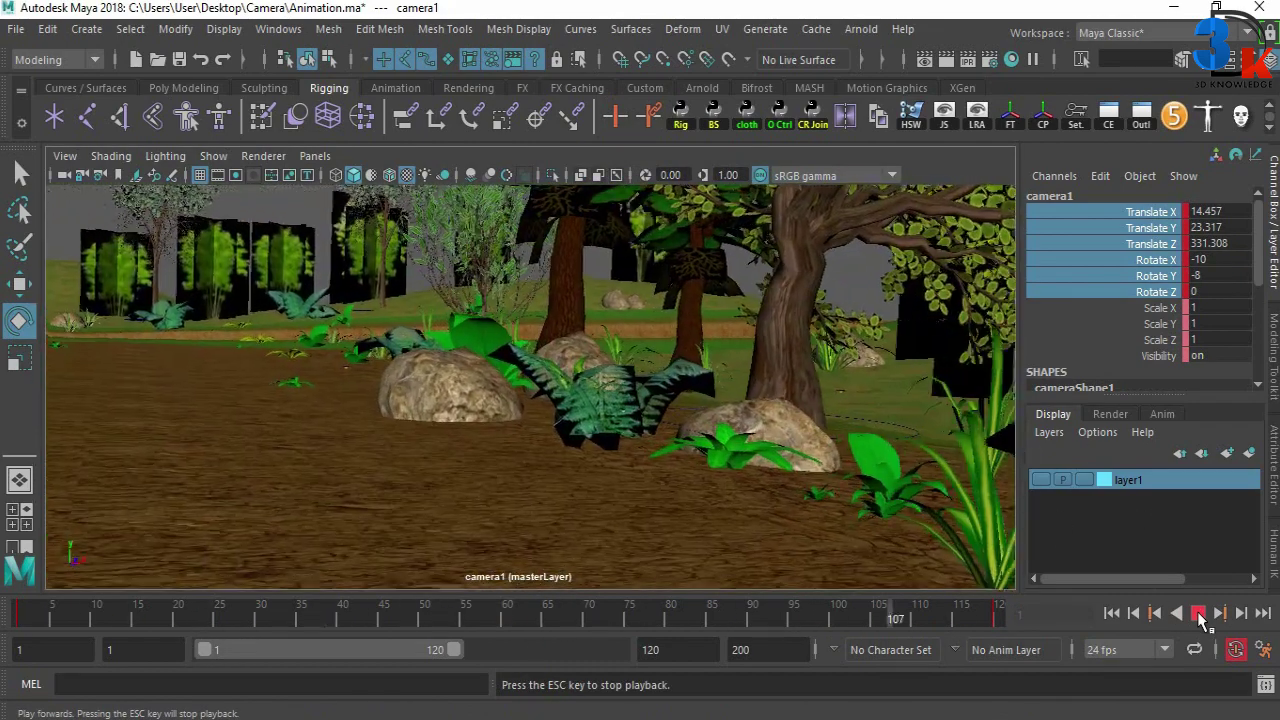
left_click(906, 618)
left_click_drag(906, 618, 1030, 627)
- Set the playback end time to 200 and go to frame 197
double_click(700, 650)
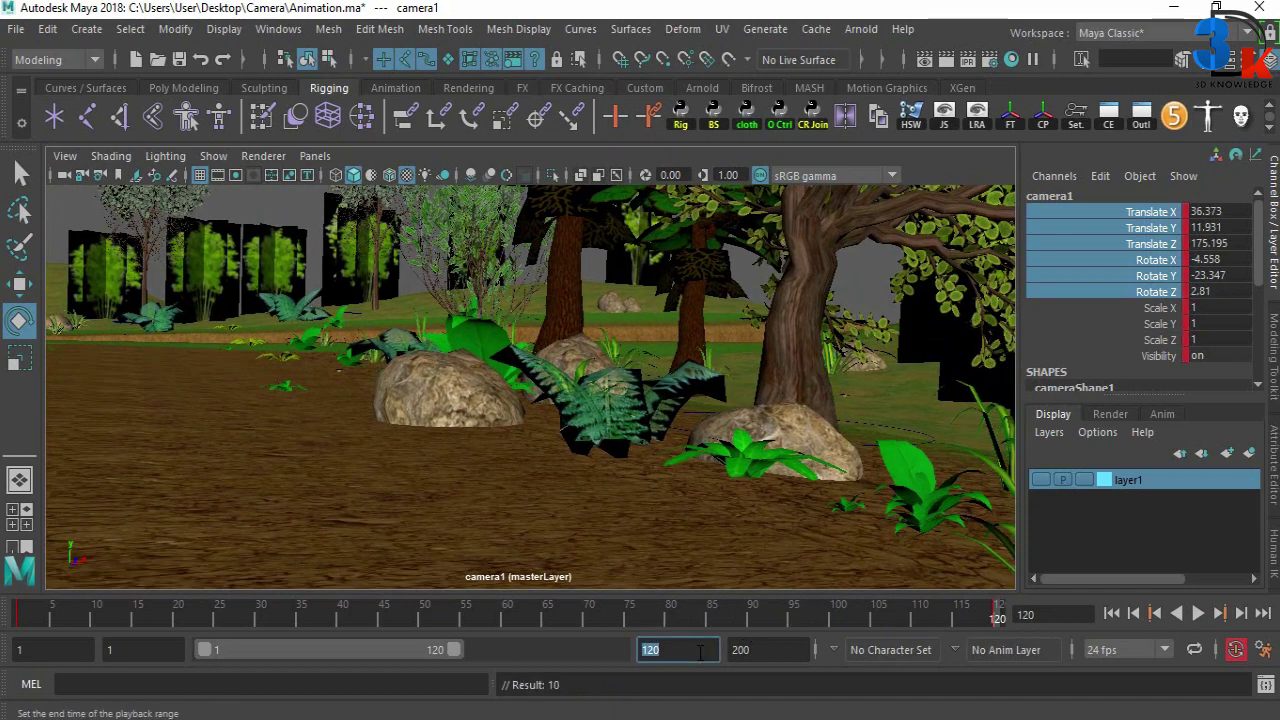
type("200")
key("Return")
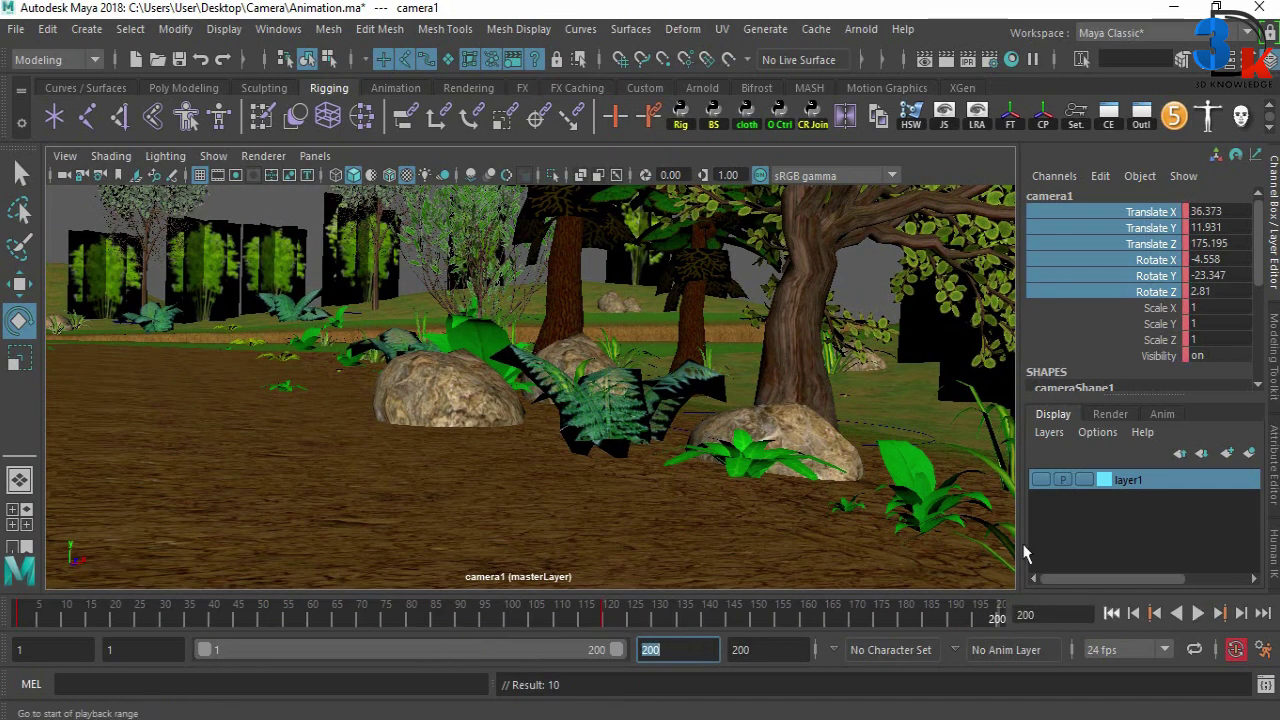
left_click(673, 648)
type("20")
key("Return")
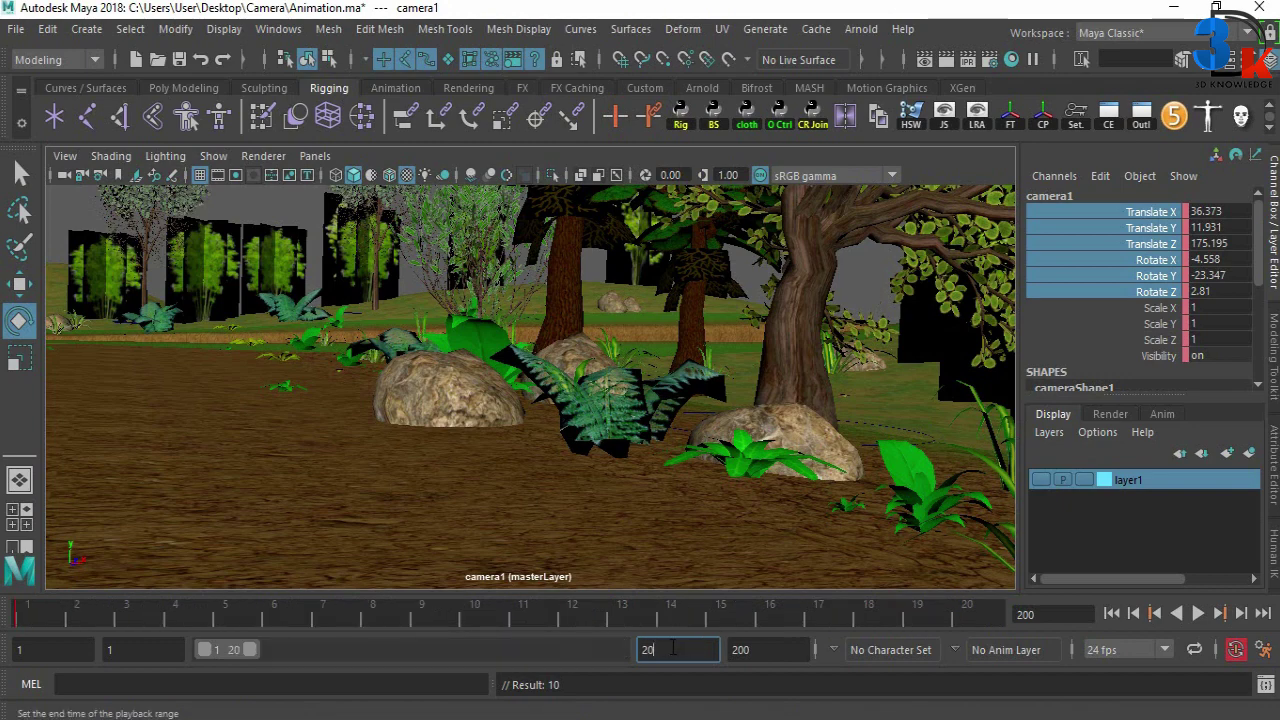
type("0")
key("Return")
left_click(990, 612)
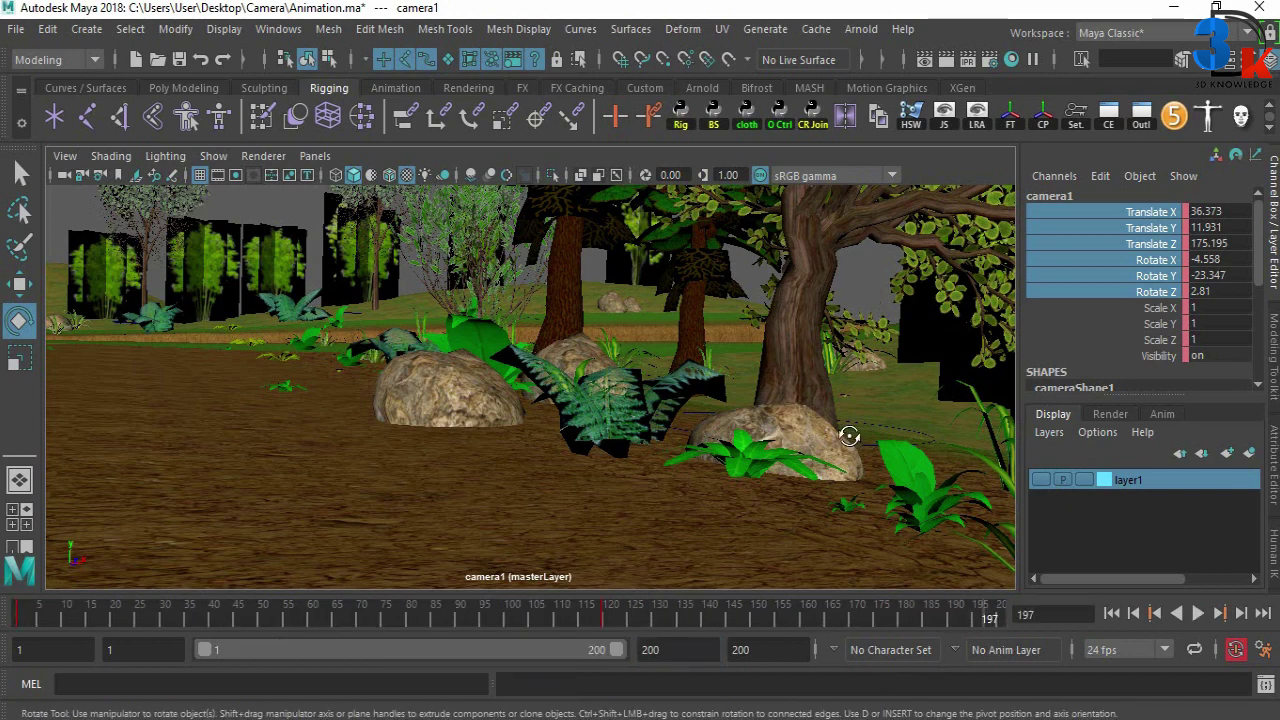
- Move camera1 further along the path to 47.969, 10.185, 148.562 at frame 197
key("space")
scroll(800, 292, "up", 2)
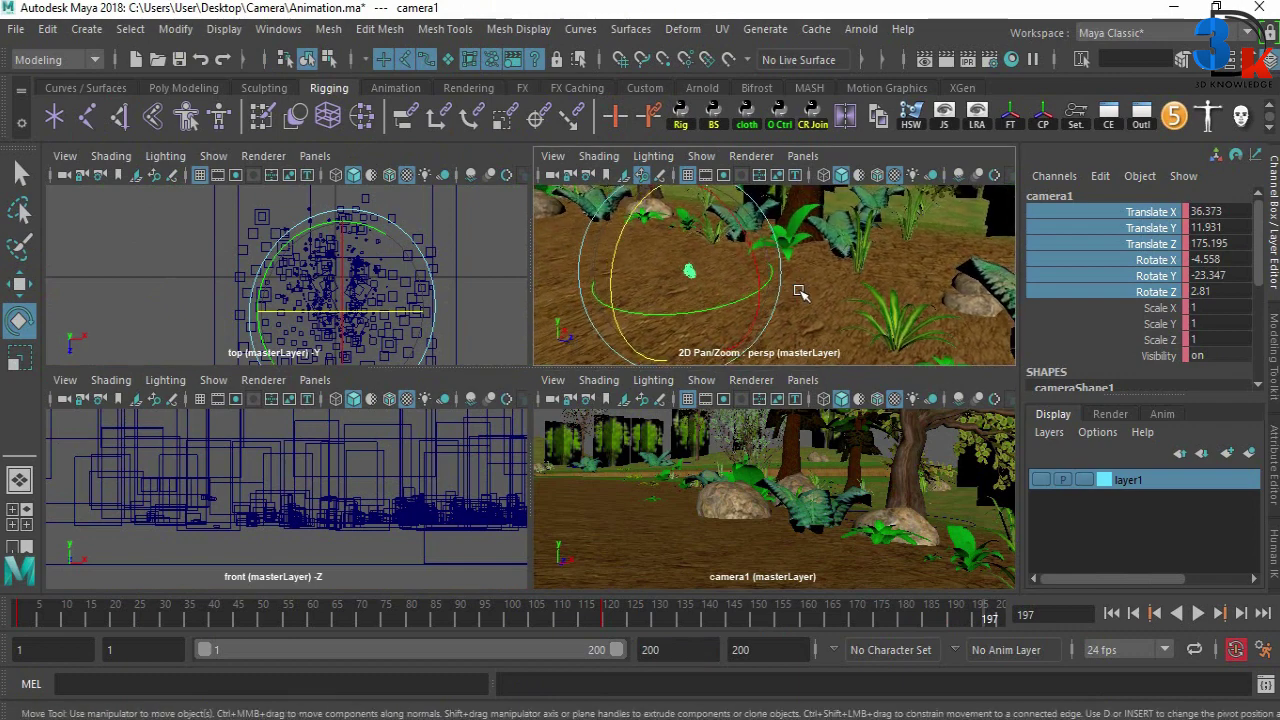
key("w")
mouse_move(733, 300)
left_mouse_down()
mouse_move(645, 253)
mouse_move(690, 250)
left_mouse_up()
key("e")
key("w")
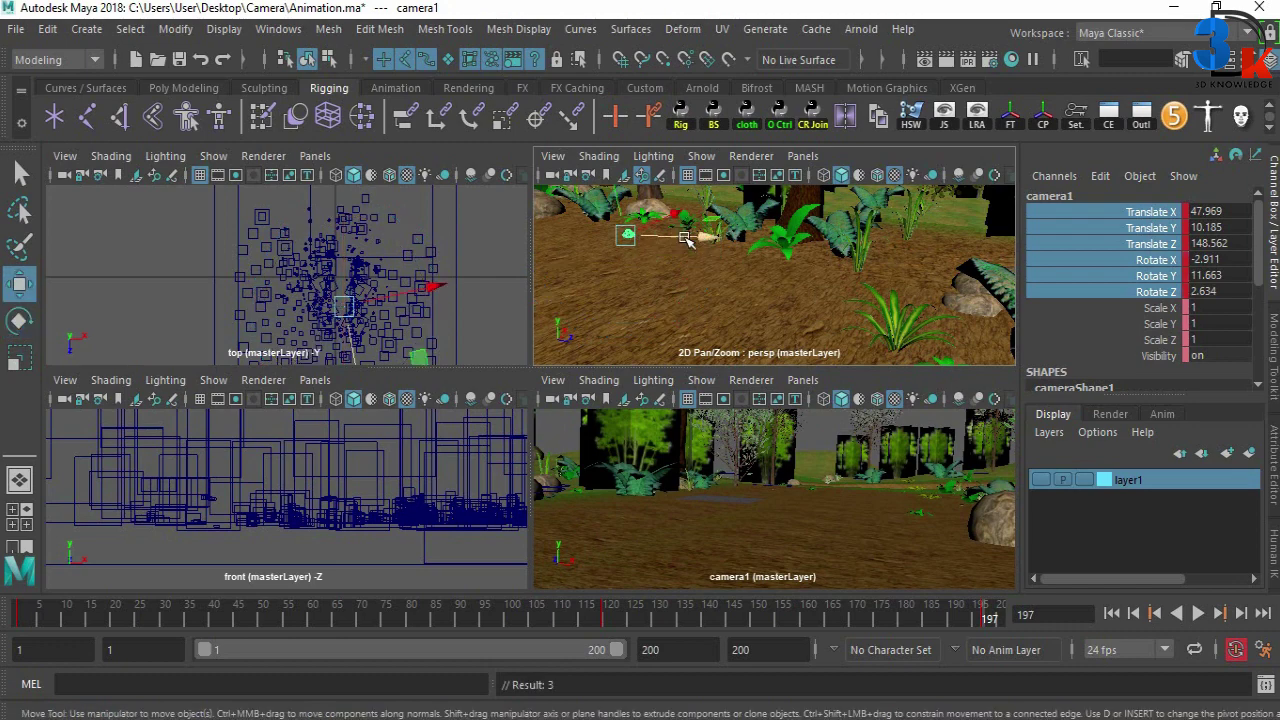
key("space")
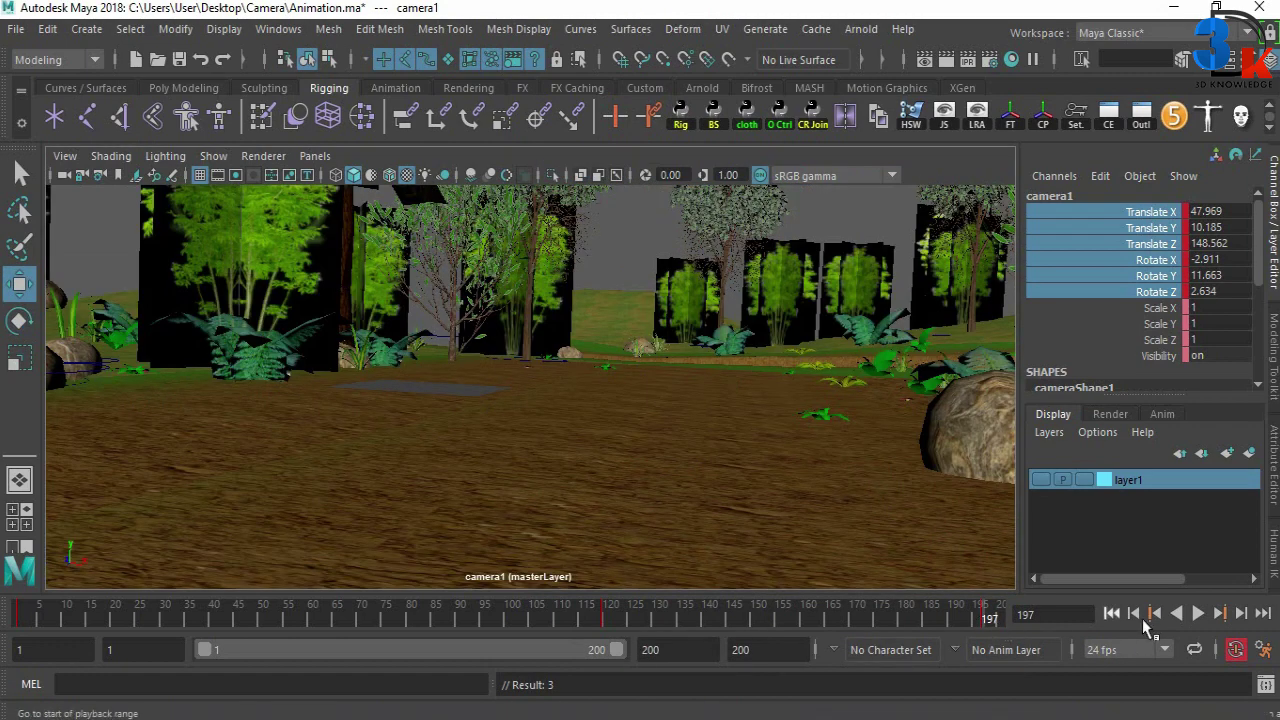
- Play the camera animation from the start, then extend the playback end time to 300
left_click(1133, 613)
left_click(1197, 613)
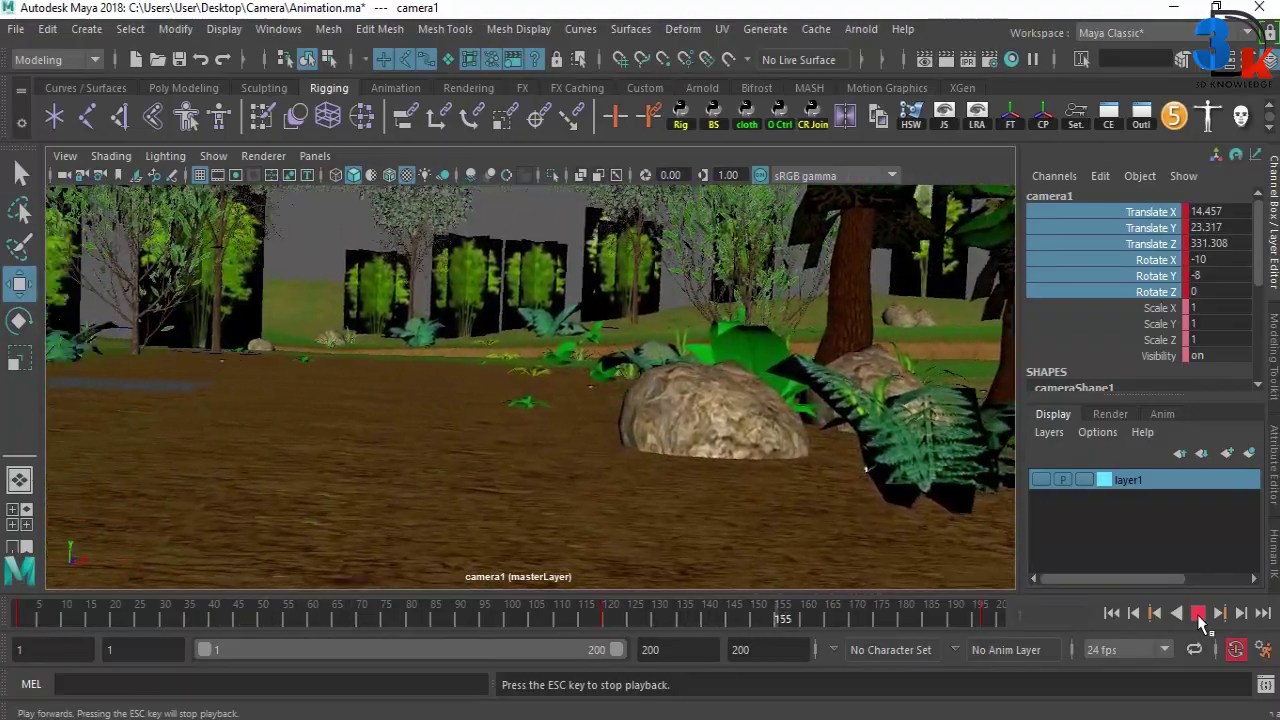
left_click(1197, 613)
double_click(652, 649)
left_click(278, 28)
key("Escape")
type("0")
key("Return")
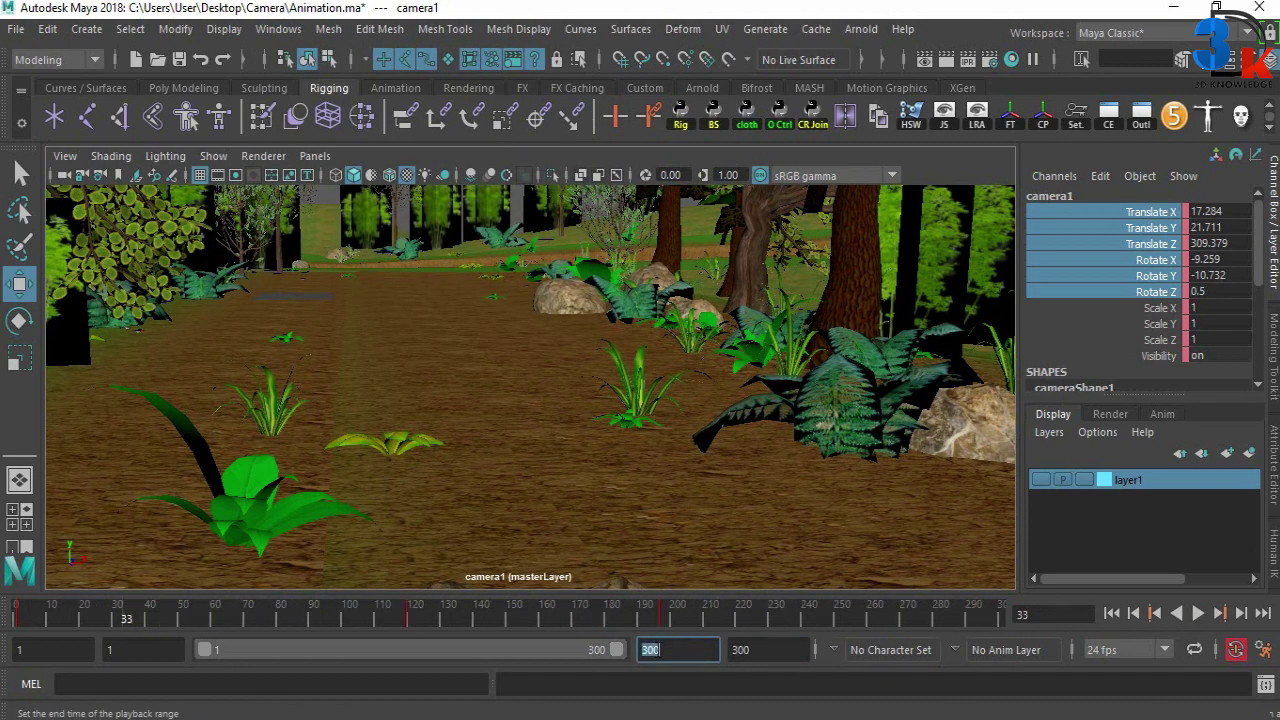
- Open the Graph Editor and marquee-select camera1's last keys around frame 200
left_click(276, 30)
mouse_move(327, 140)
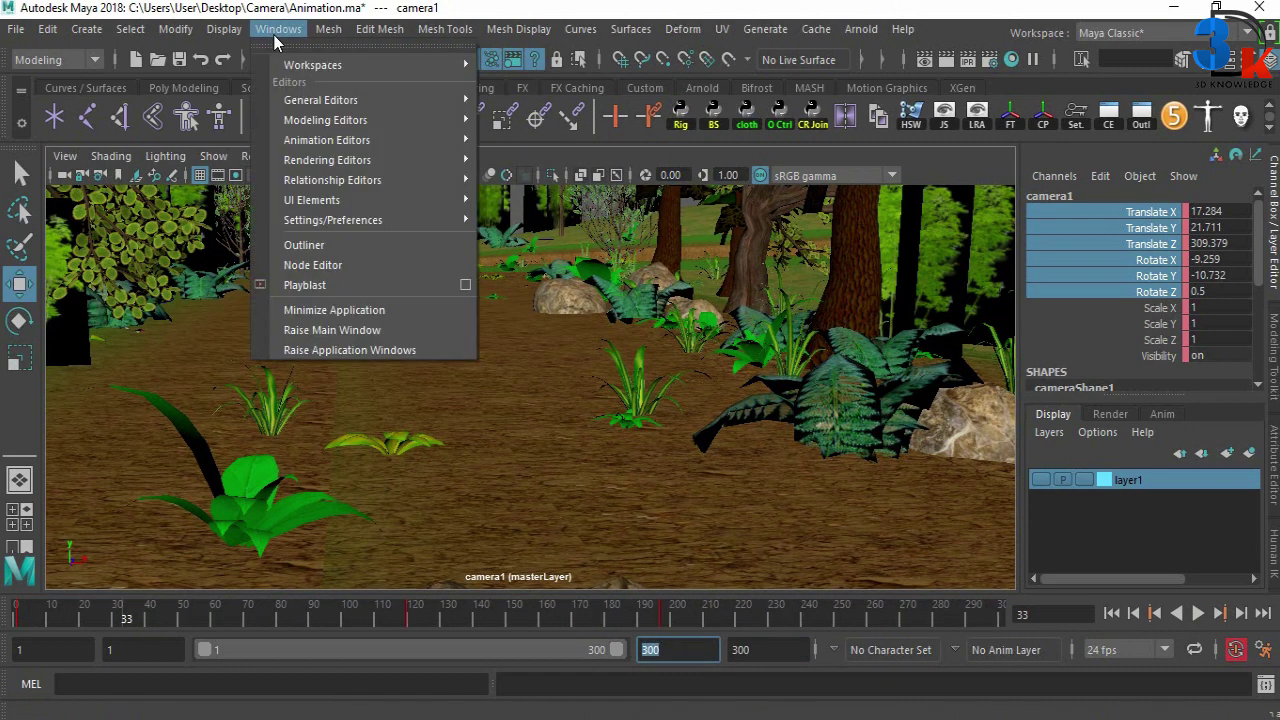
left_click(560, 157)
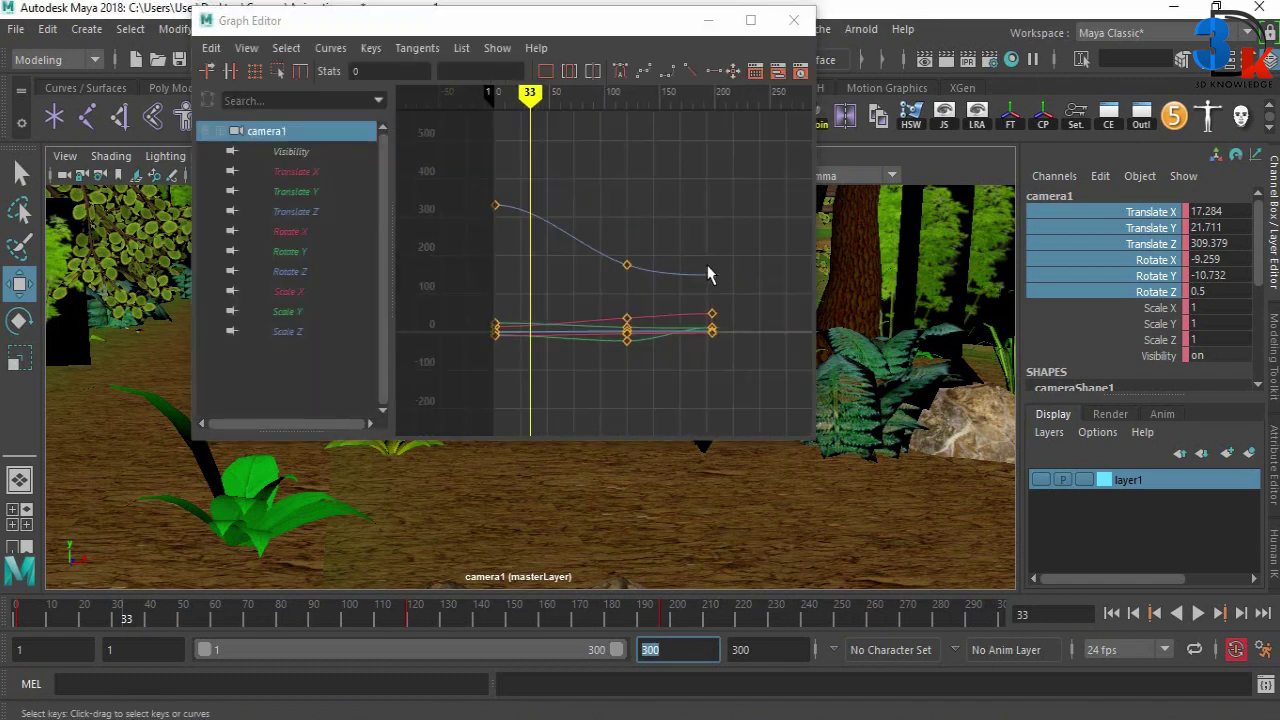
left_click_drag(676, 217, 776, 385)
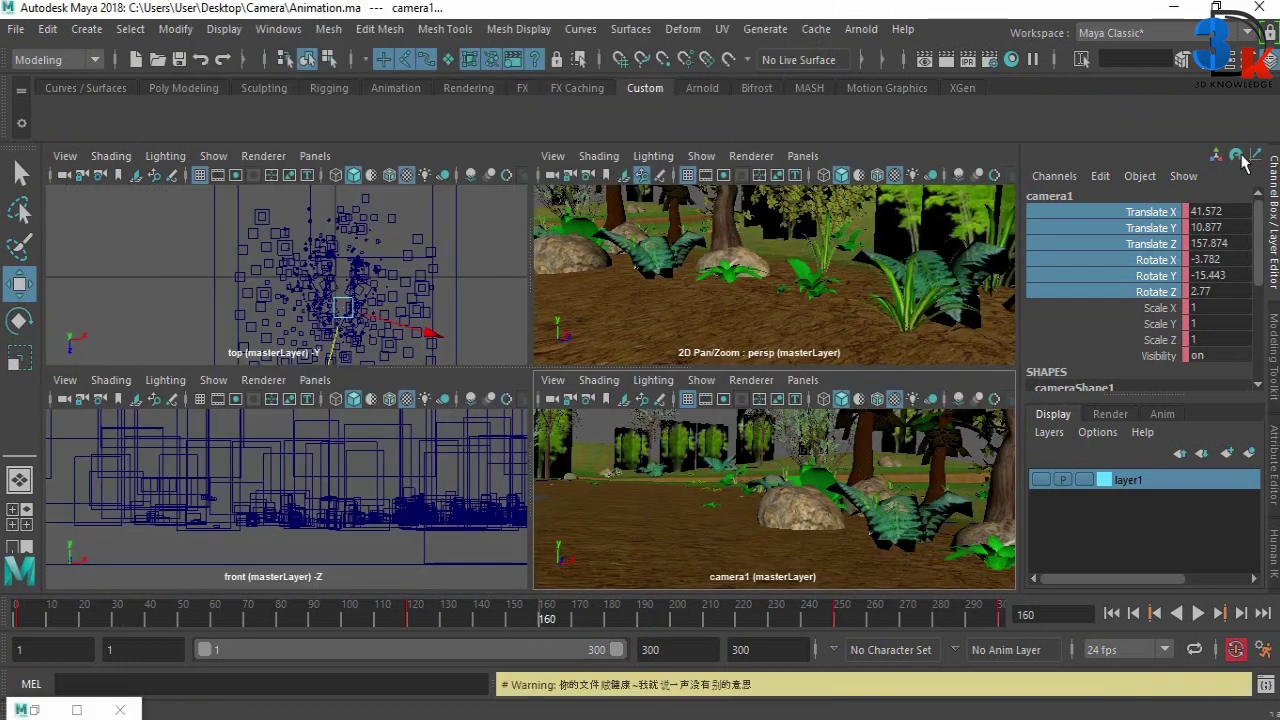
- Open the Outliner and make the upper-right view look through camera1
left_click(278, 29)
left_click(305, 238)
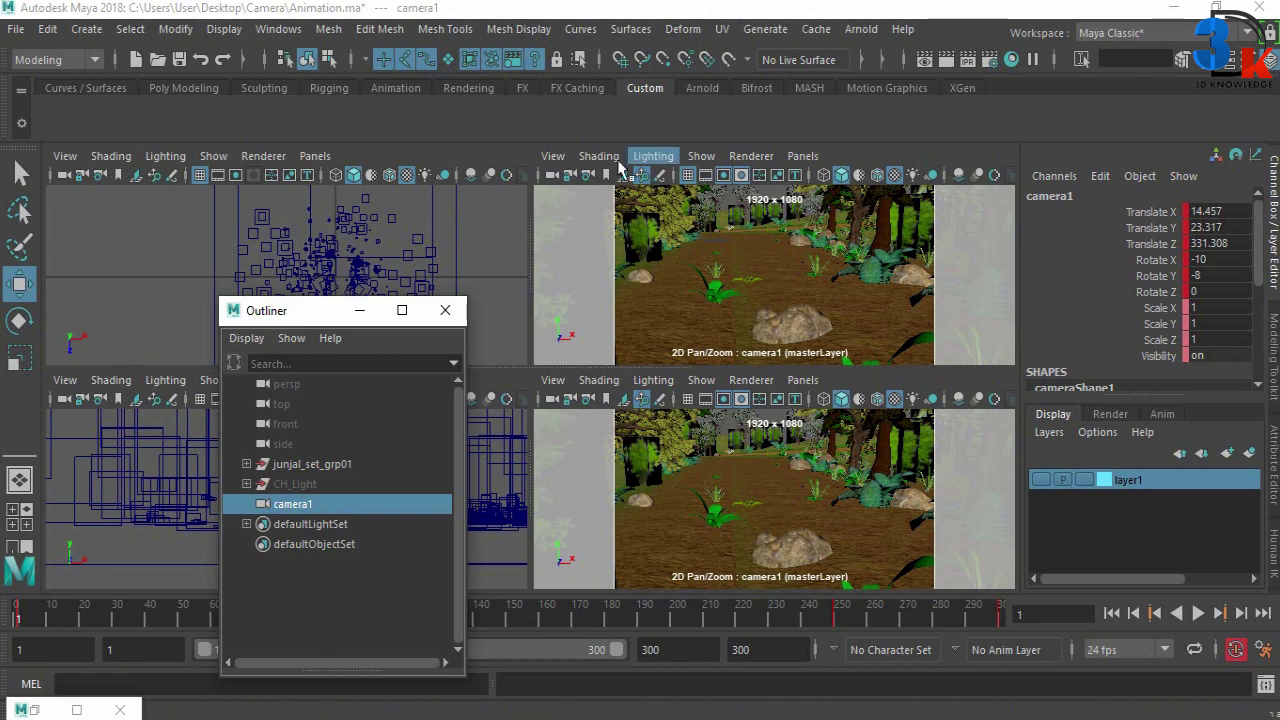
left_click(553, 157)
left_click(545, 209)
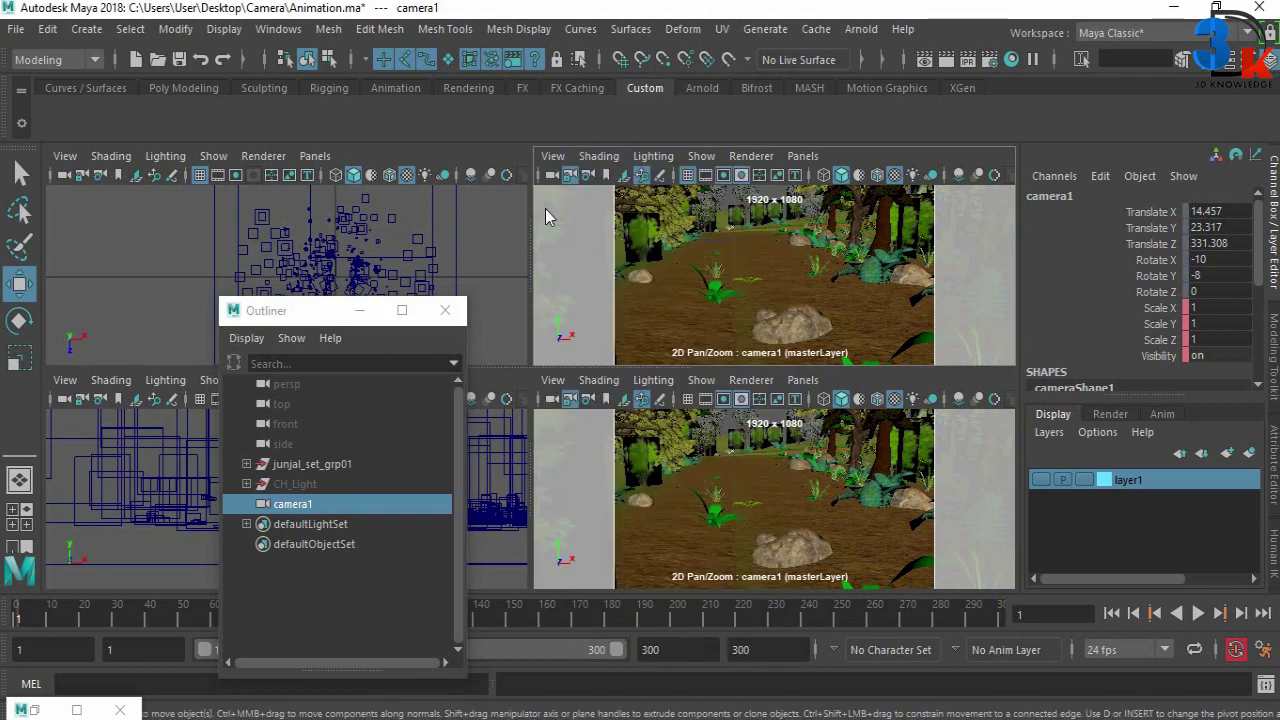
mouse_move(306, 318)
left_mouse_down()
mouse_move(250, 256)
mouse_move(167, 273)
left_mouse_up()
- Frame camera1 in the full-size perspective view and switch it to rotation handles
key("space")
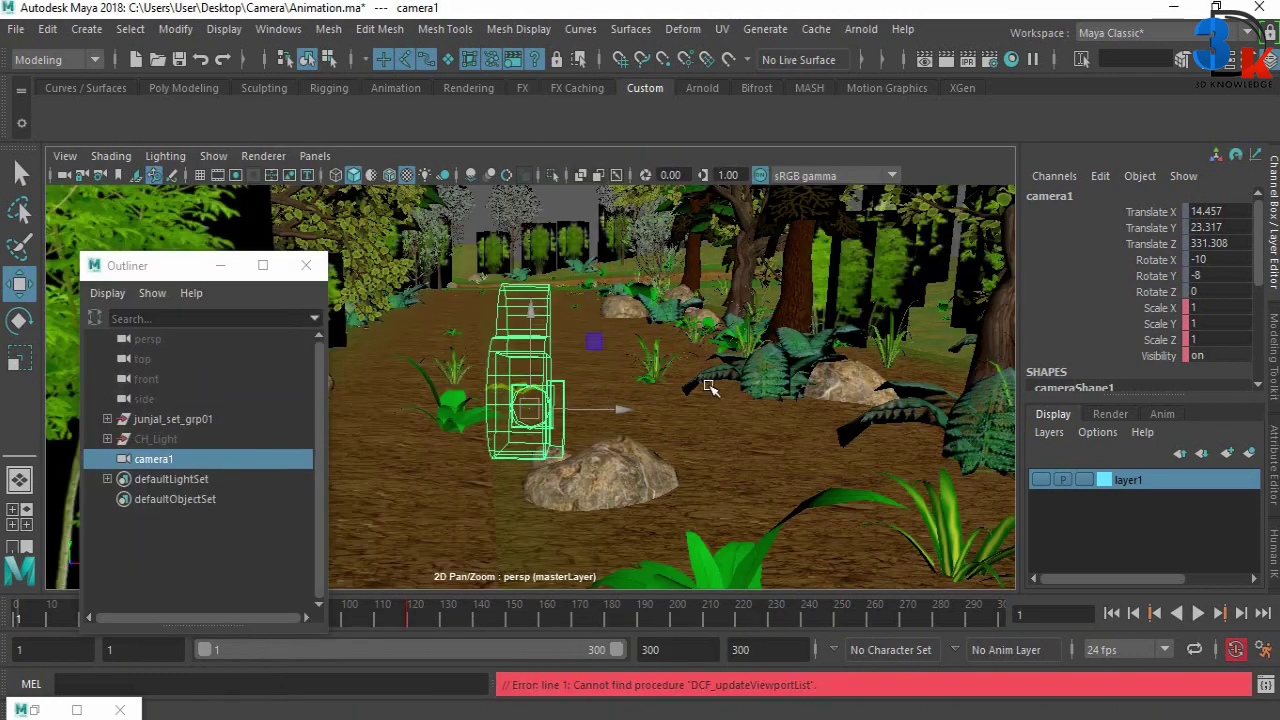
key("f")
left_click_drag(476, 445, 541, 450, "alt")
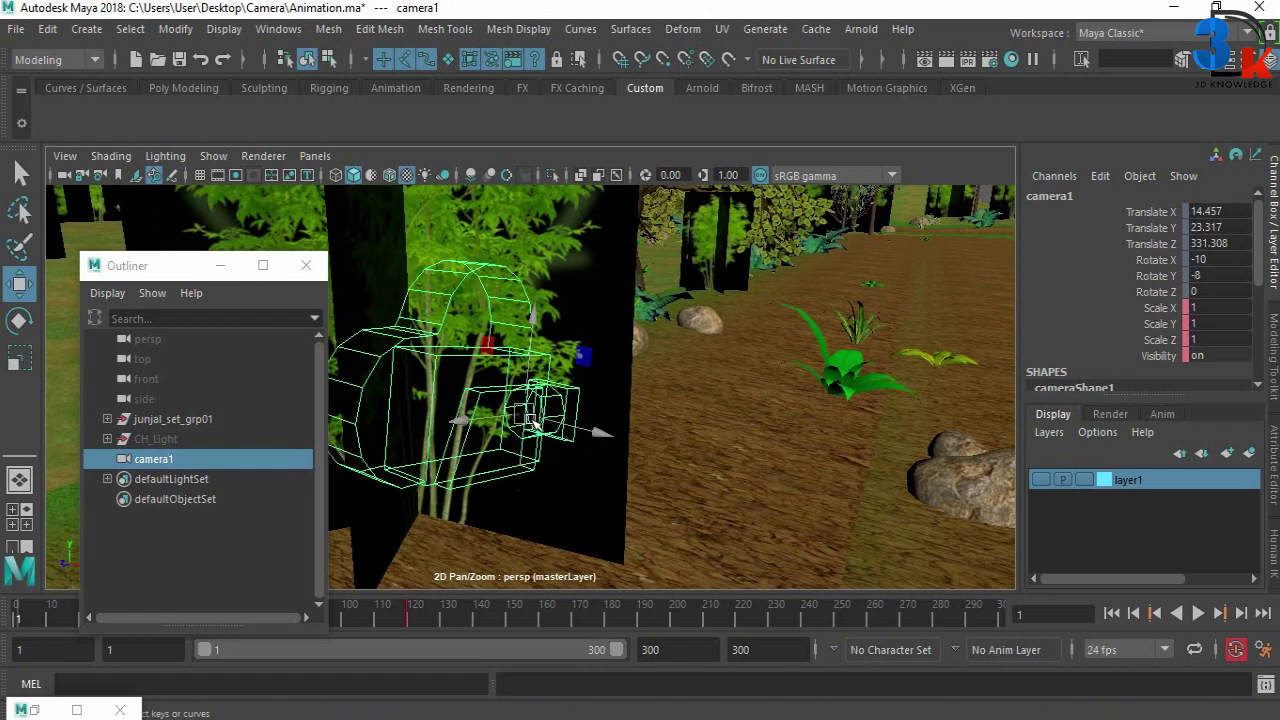
key("e")
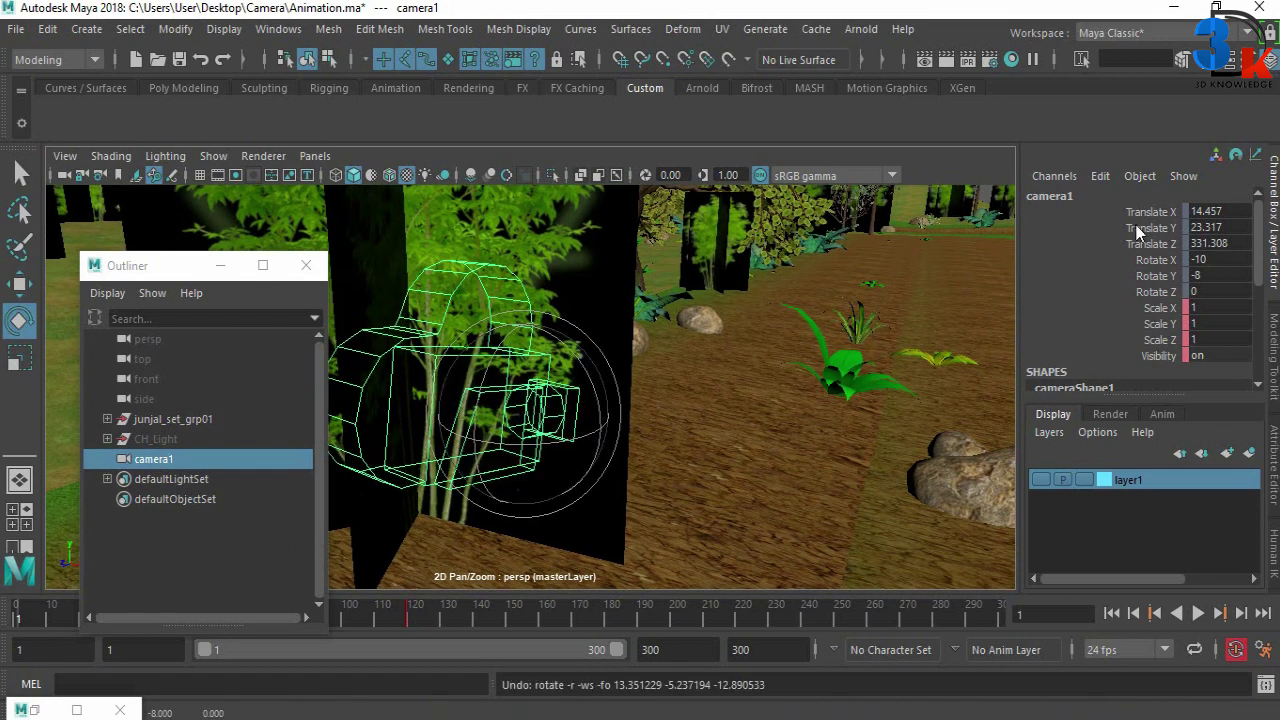
left_click(64, 156)
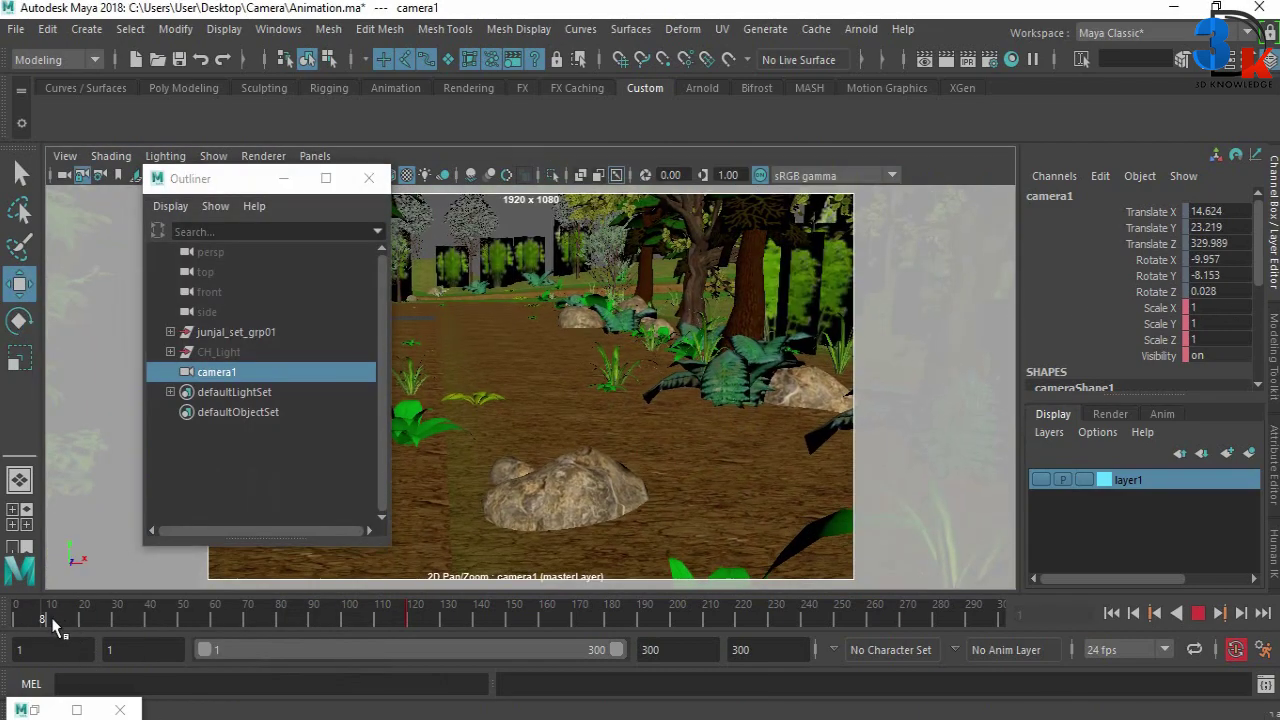
- Scrub the camera move, then turn on the Field Chart from camera1's Camera Settings
mouse_move(55, 625)
left_mouse_down()
mouse_move(453, 621)
mouse_move(5, 680)
left_mouse_up()
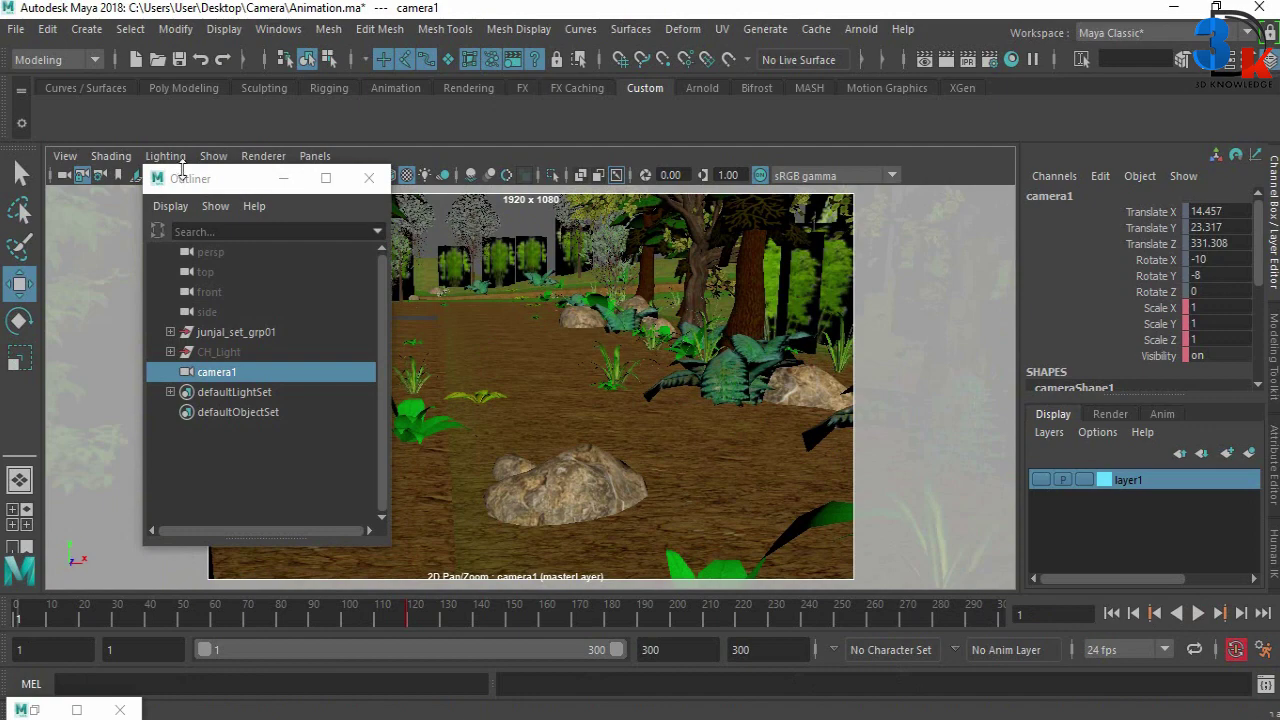
left_click(64, 156)
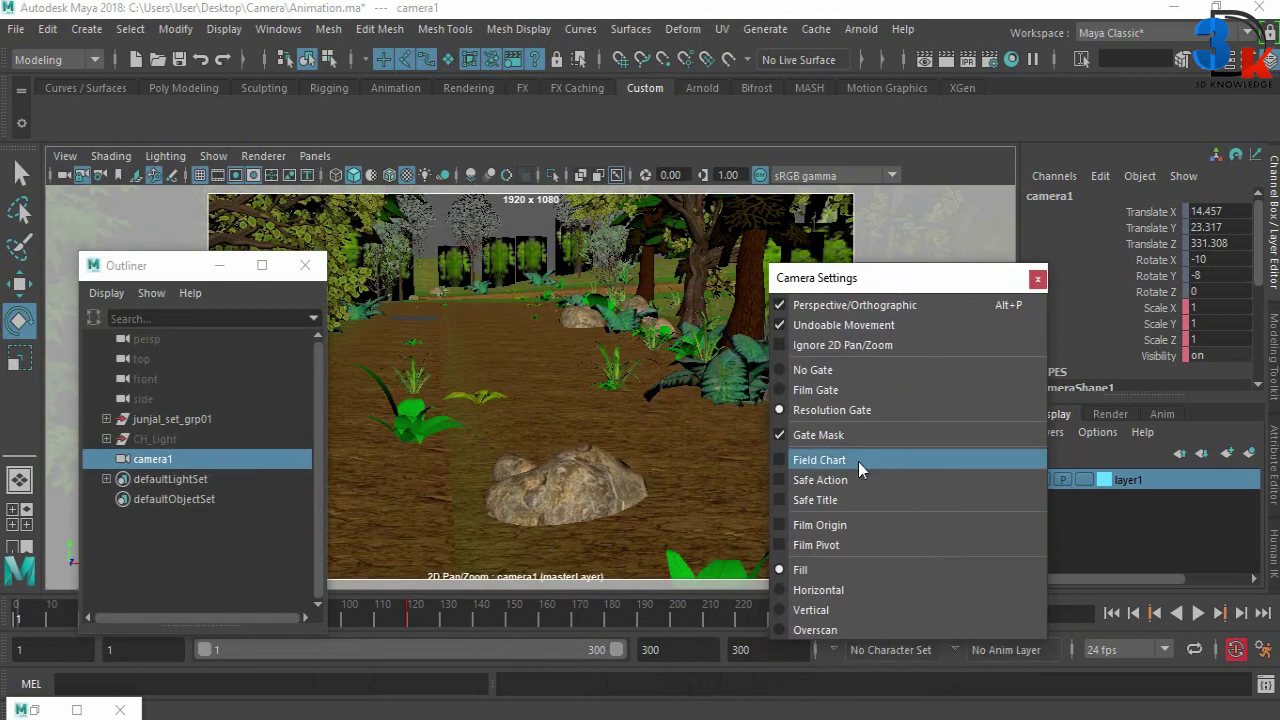
left_click(854, 463)
left_click(854, 463)
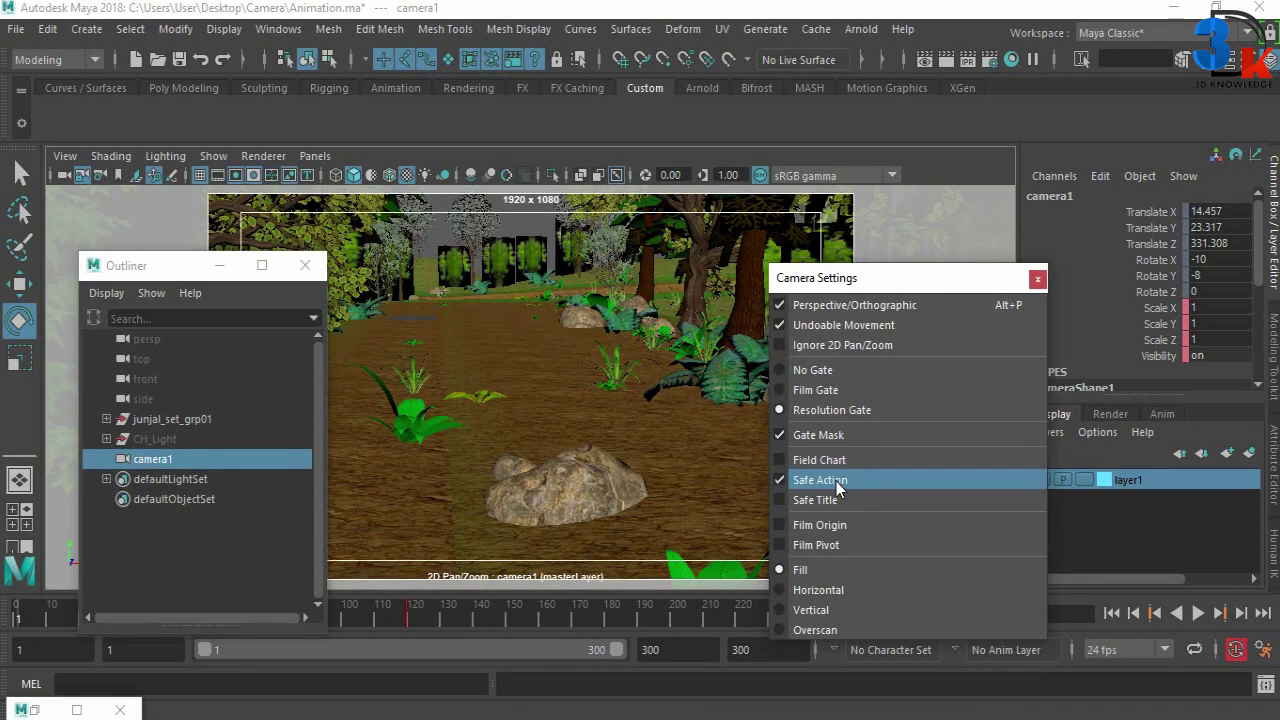
left_click(312, 272)
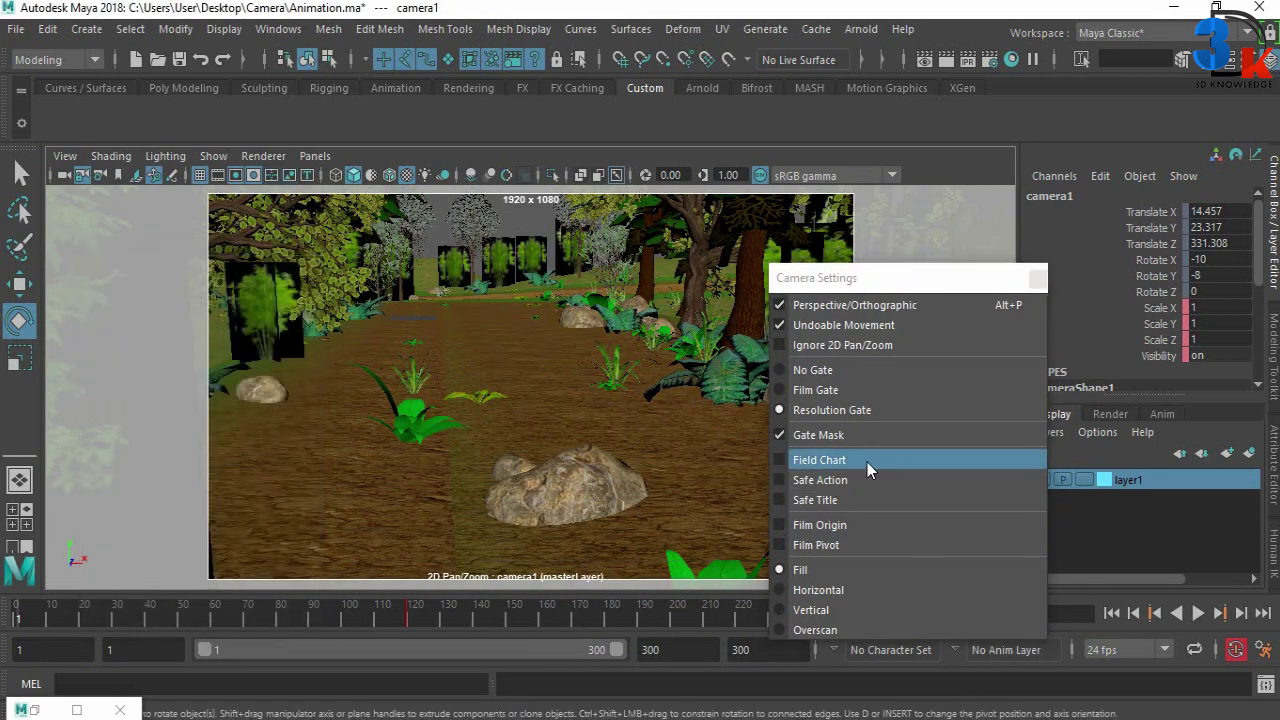
left_click(867, 462)
left_click_drag(987, 277, 1129, 227)
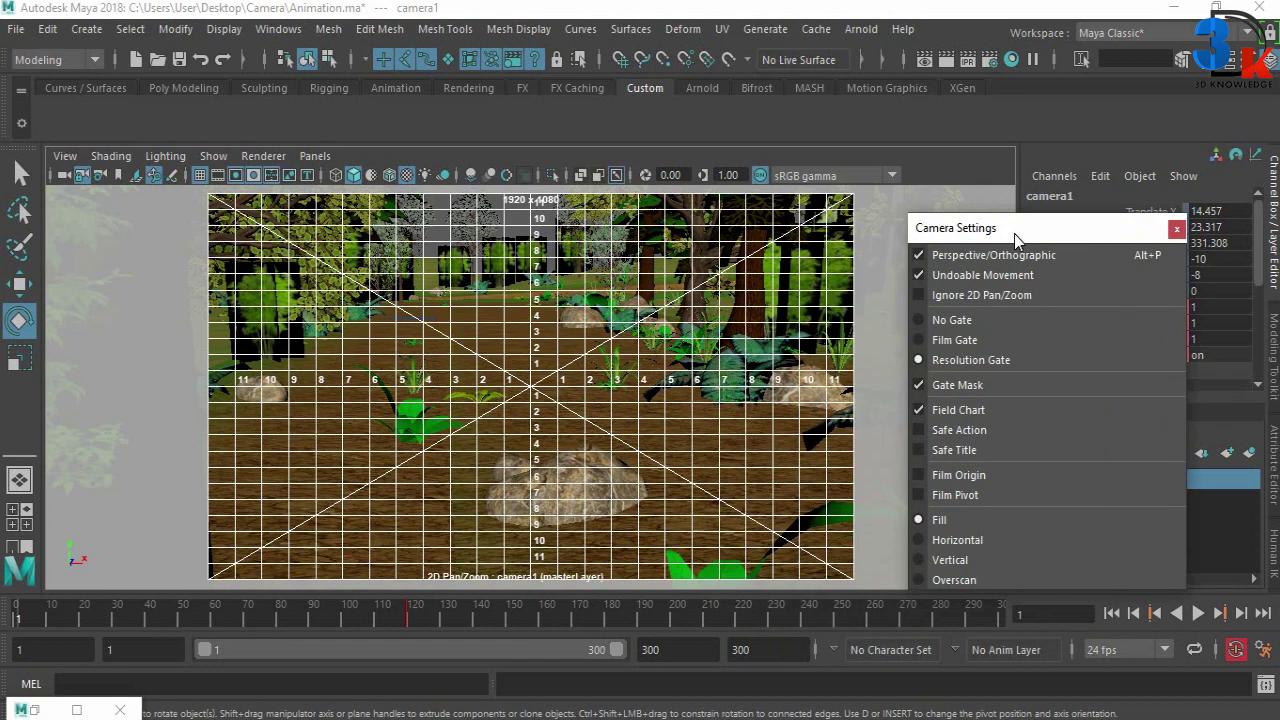
- Switch to Safe Action and Safe Title guides, try Film Pivot, and enable Ignore 2D Pan/Zoom
left_click(965, 433)
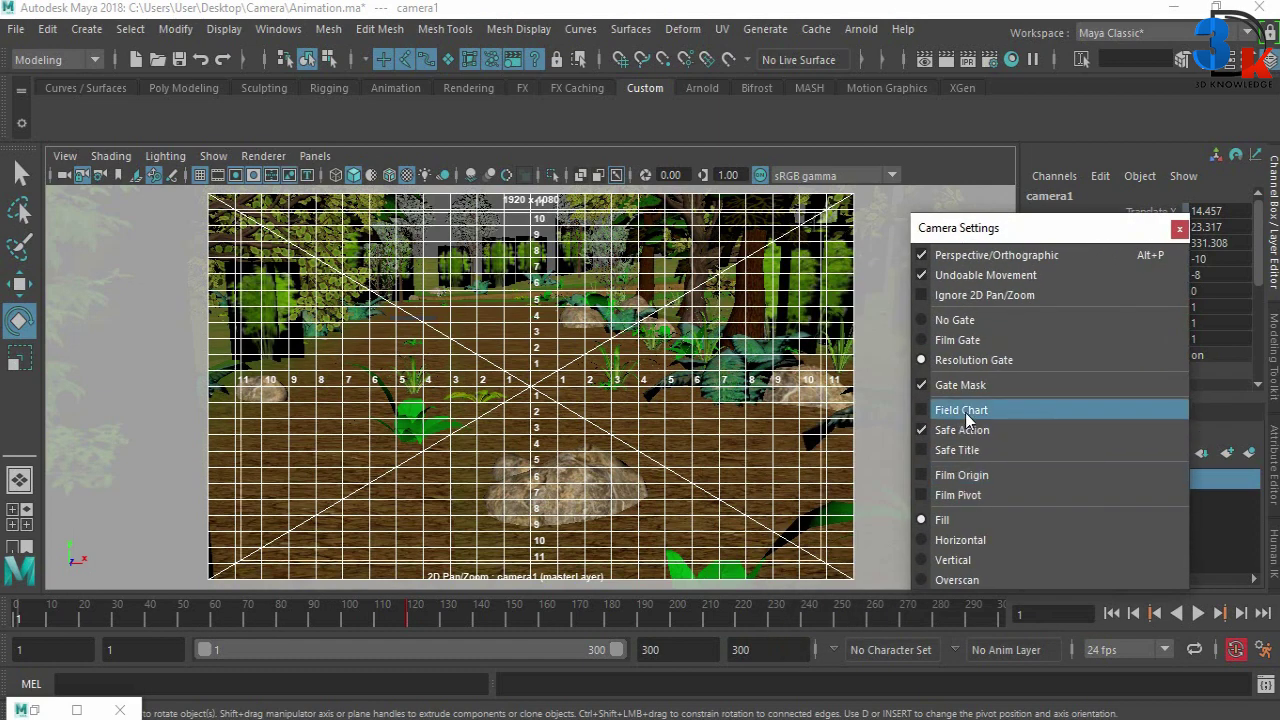
left_click(963, 411)
left_click(961, 451)
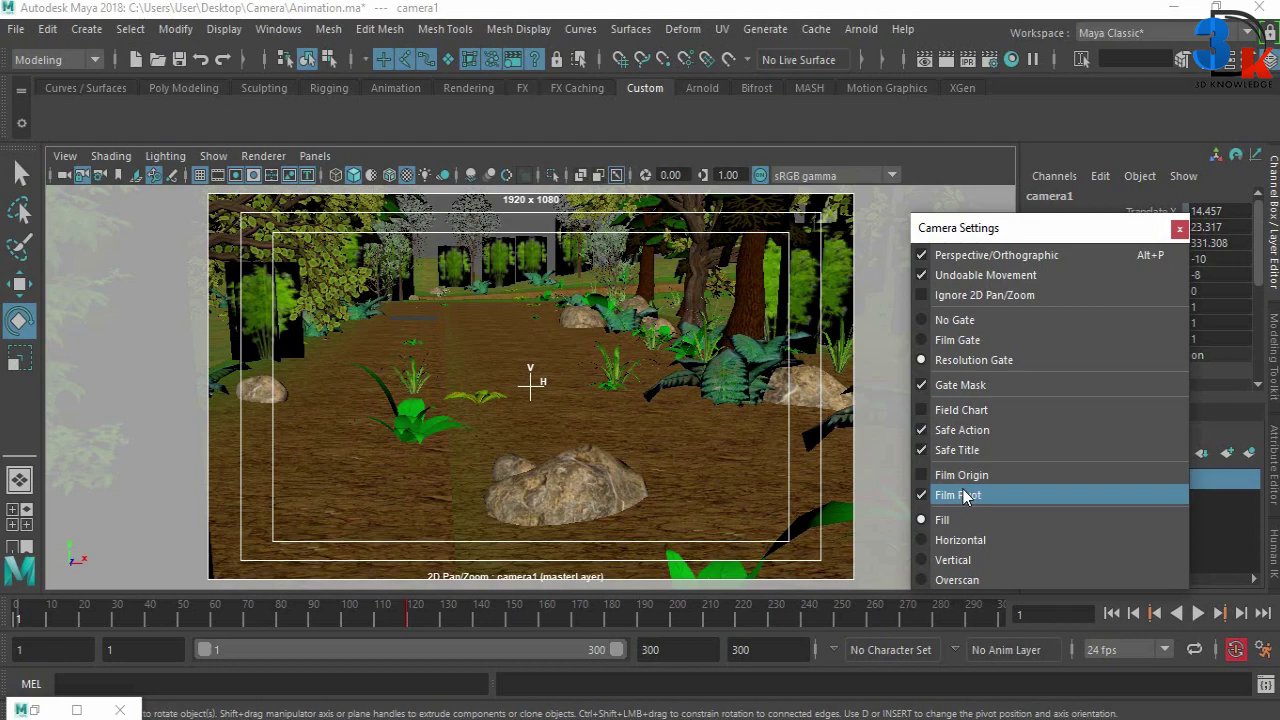
left_click_drag(1108, 232, 1090, 24)
left_click(1197, 613)
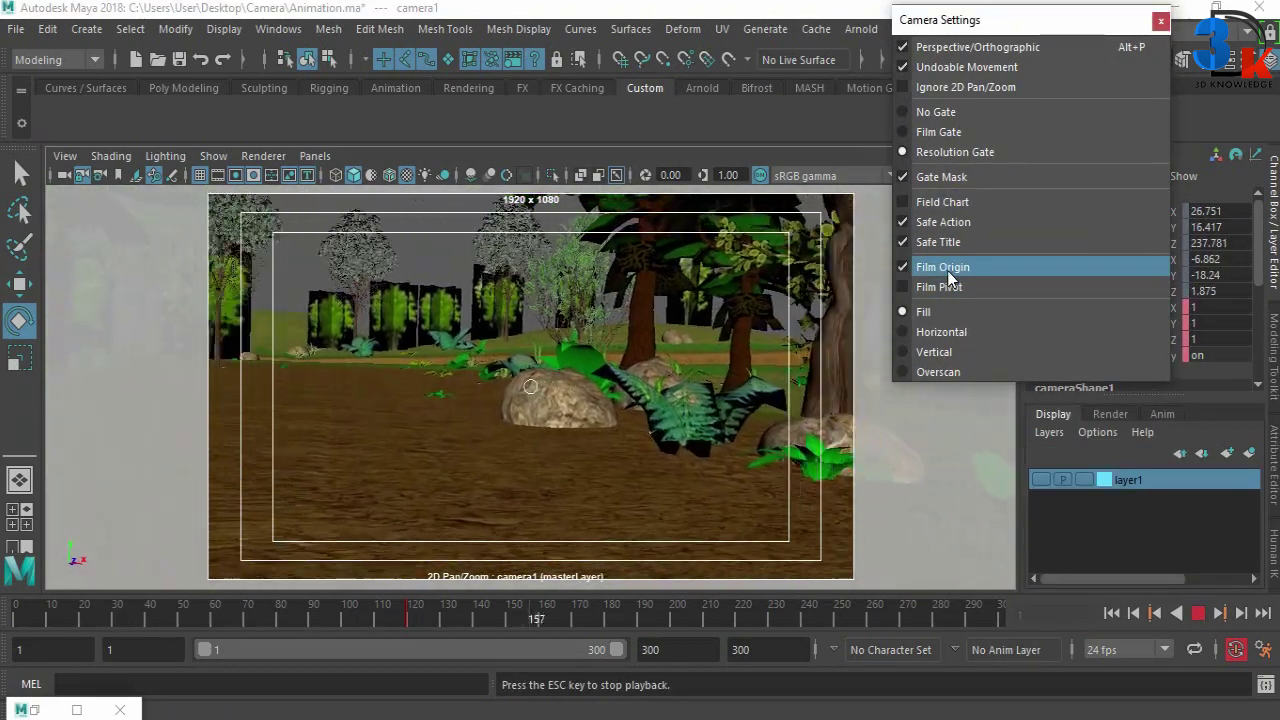
left_click(941, 289)
left_click(941, 289)
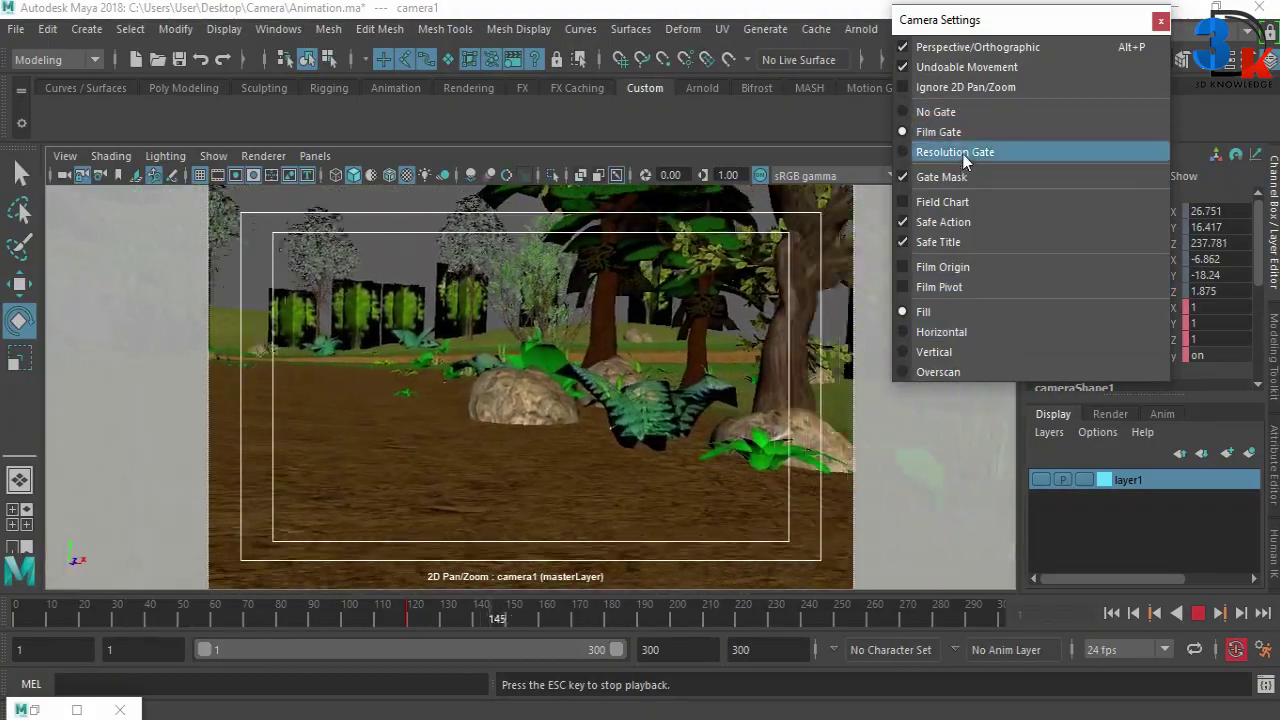
left_click(959, 90)
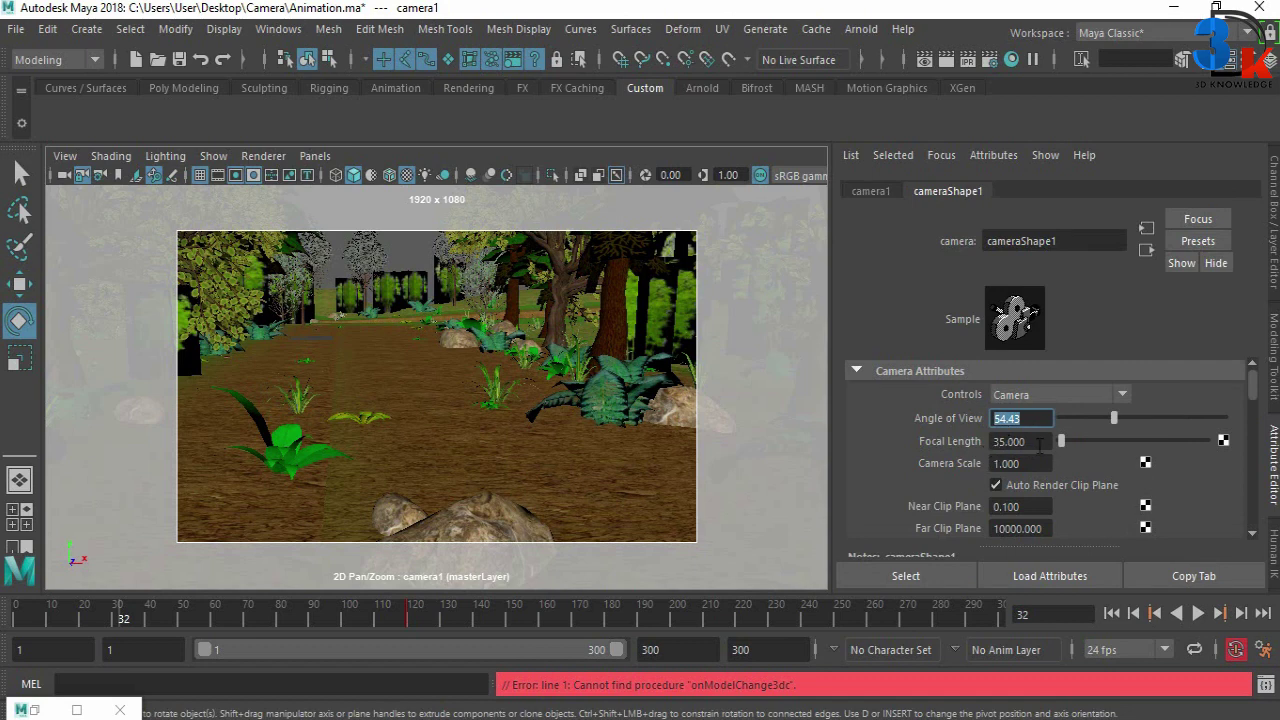
- Toggle camera1's Depth of Field on and off, leaving it off
scroll(928, 478, "down", 2)
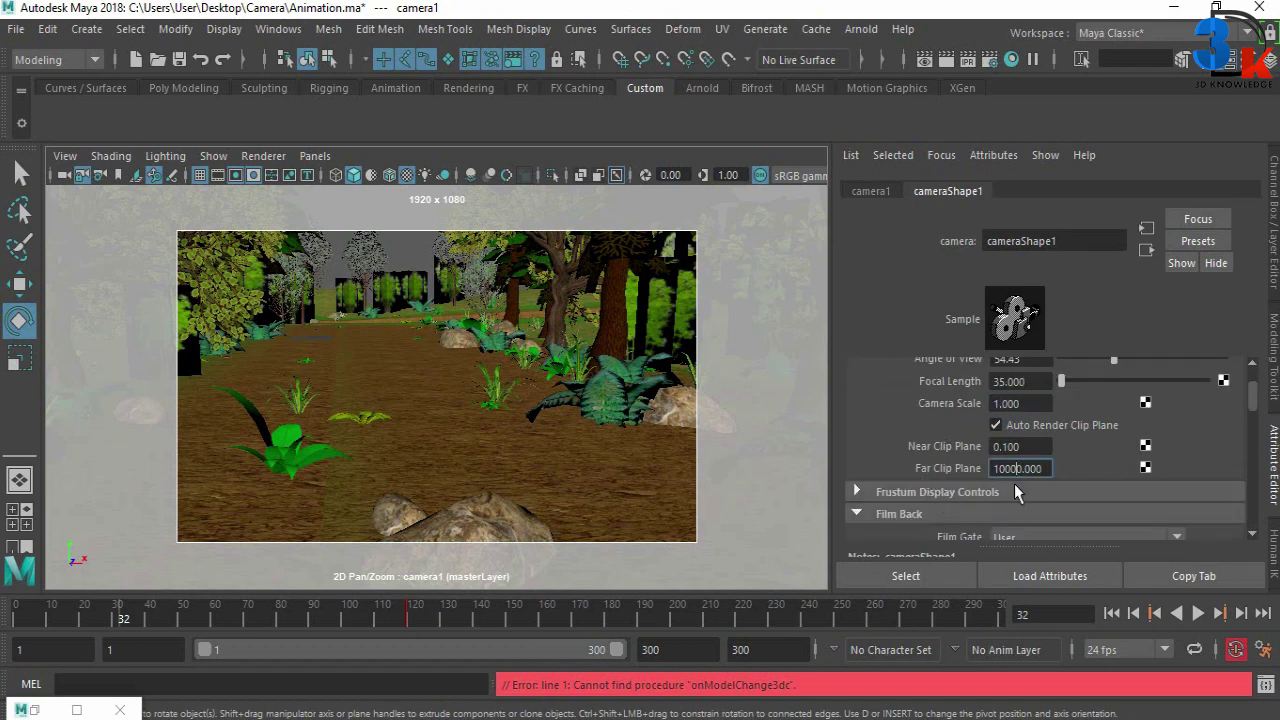
scroll(1015, 491, "down", 5)
left_click(996, 421)
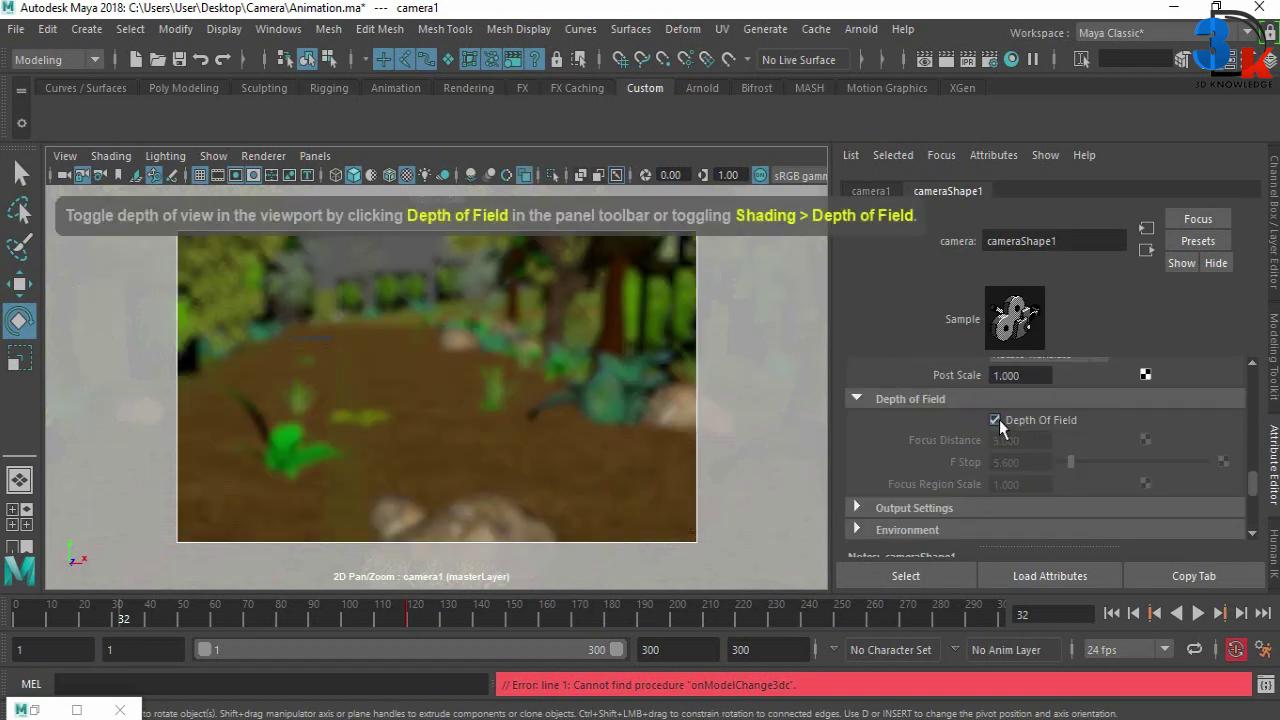
left_click(995, 421)
left_click(995, 421)
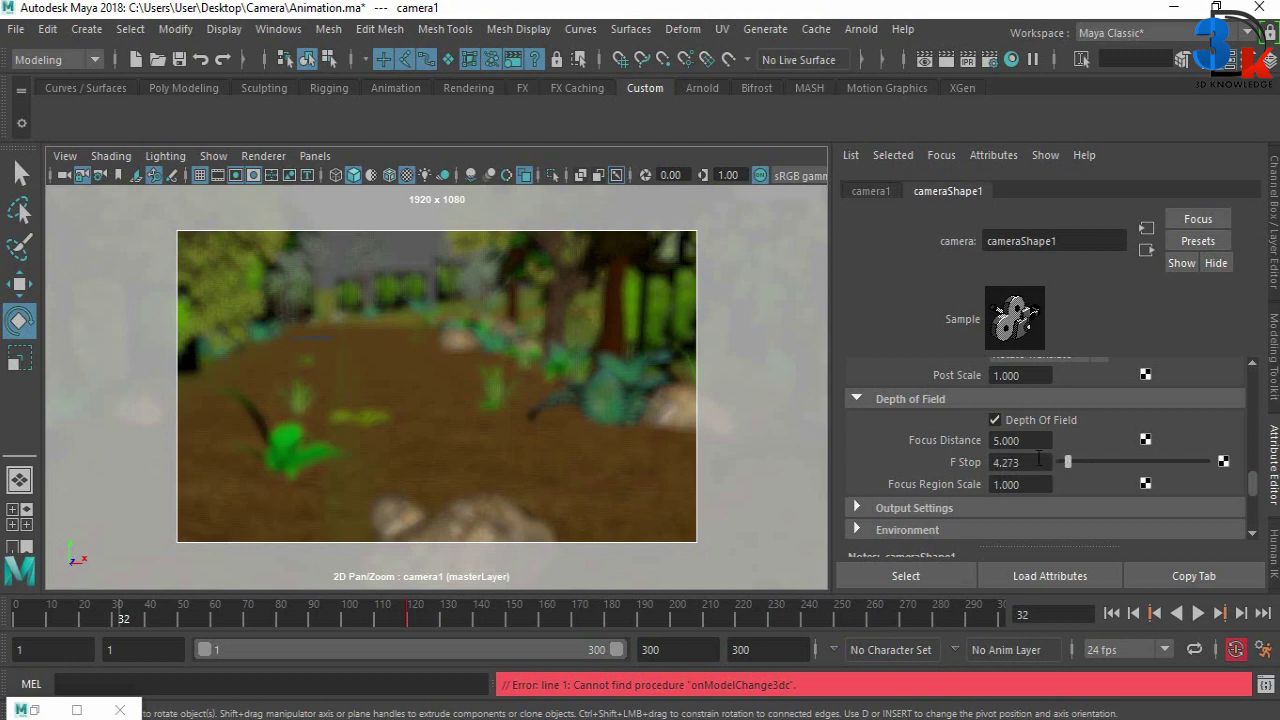
left_click(995, 421)
- Expand Output Settings and Environment, and set camera1's background colour to dark grey
left_click(912, 507)
left_click(908, 482)
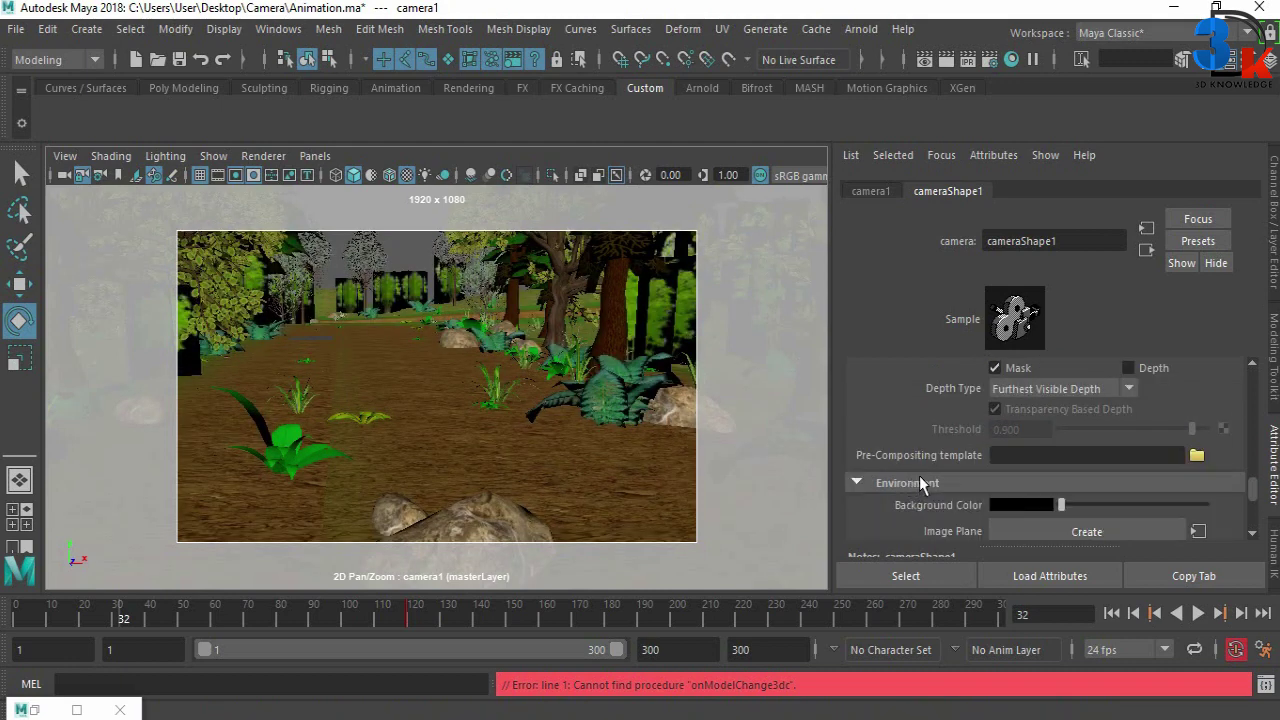
left_click_drag(1061, 445, 1068, 446)
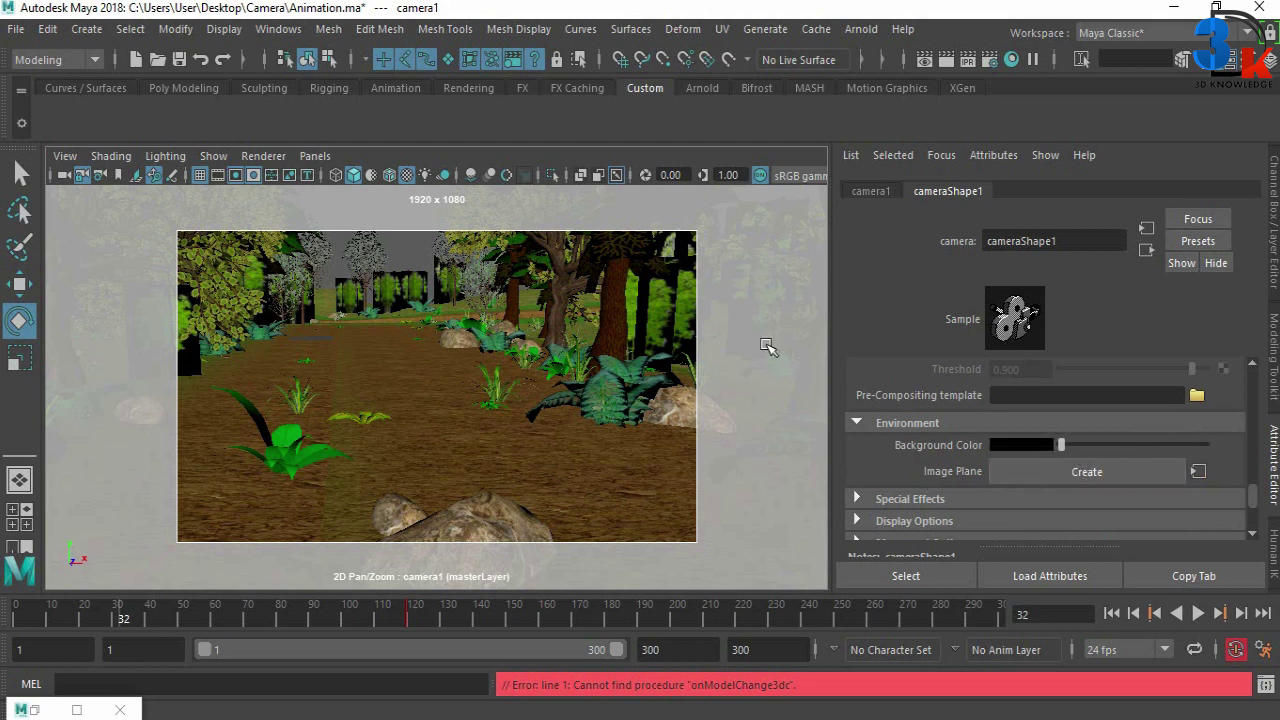
- Expand camera1's Display Options and Special Effects attribute sections
scroll(957, 462, "down", 2)
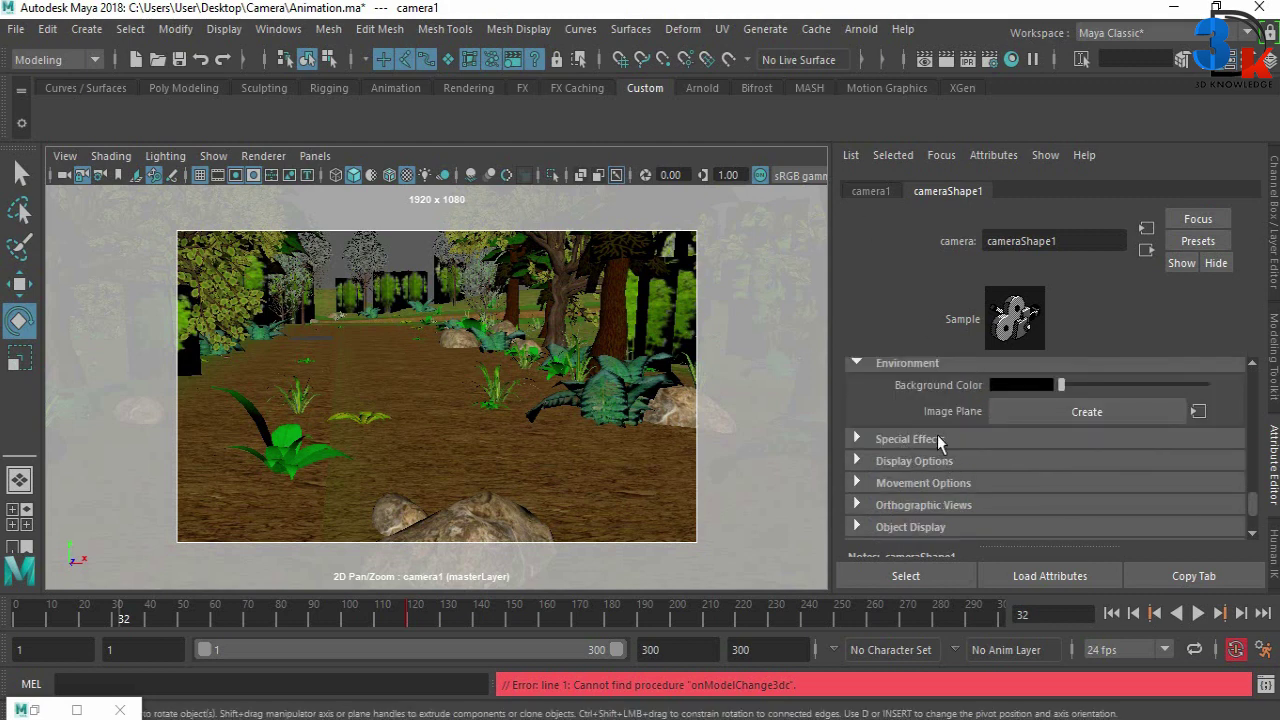
left_click(935, 457)
scroll(922, 465, "down", 2)
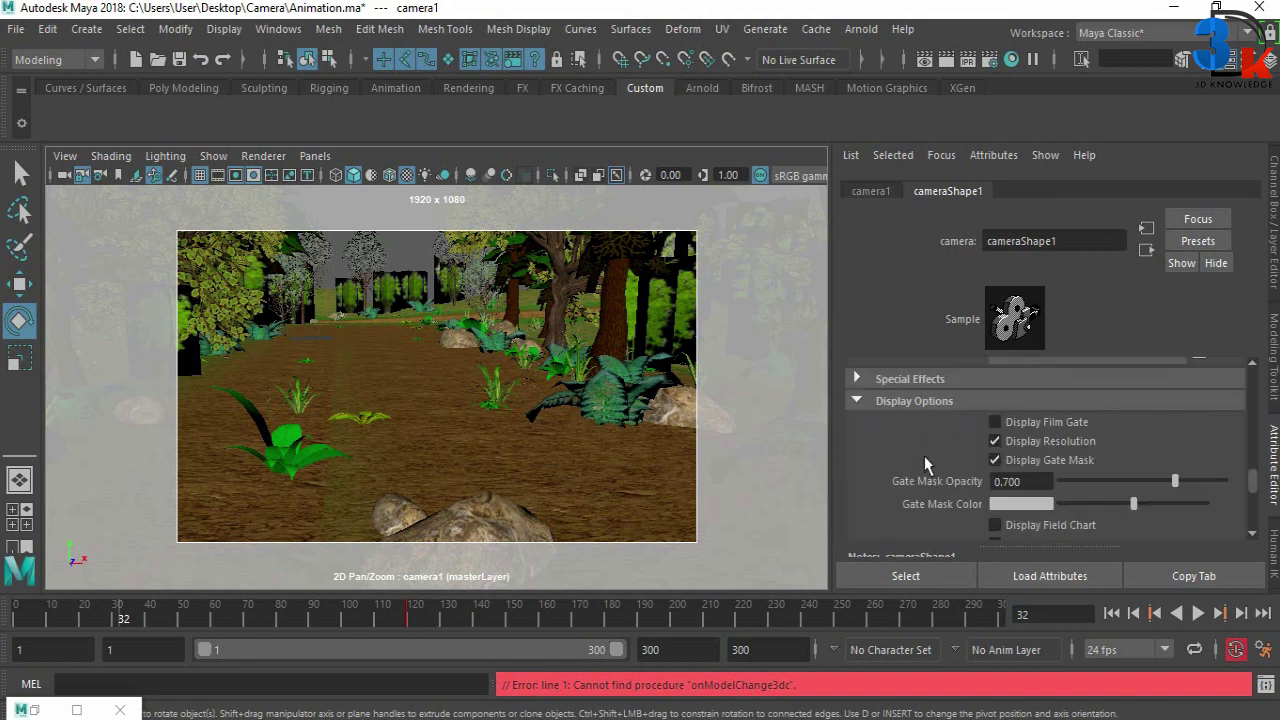
left_click(913, 382)
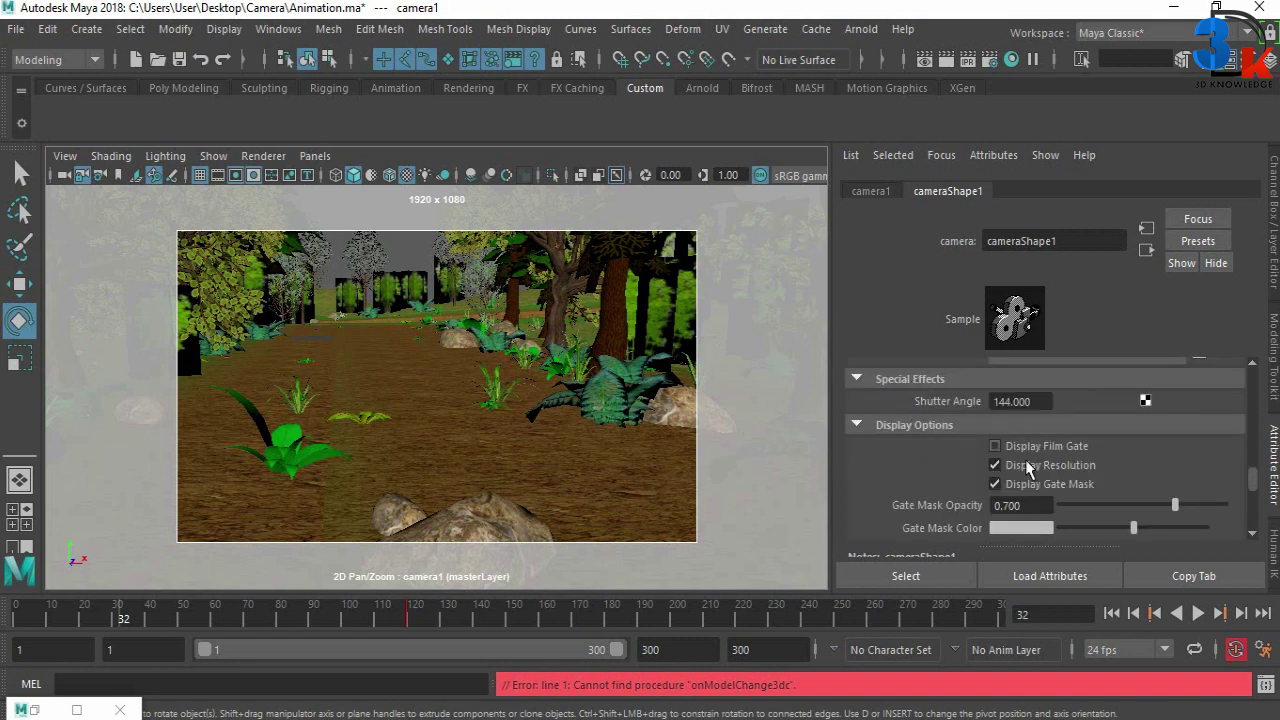
scroll(1025, 459, "down", 3)
scroll(995, 475, "down", 3)
scroll(995, 477, "down", 1)
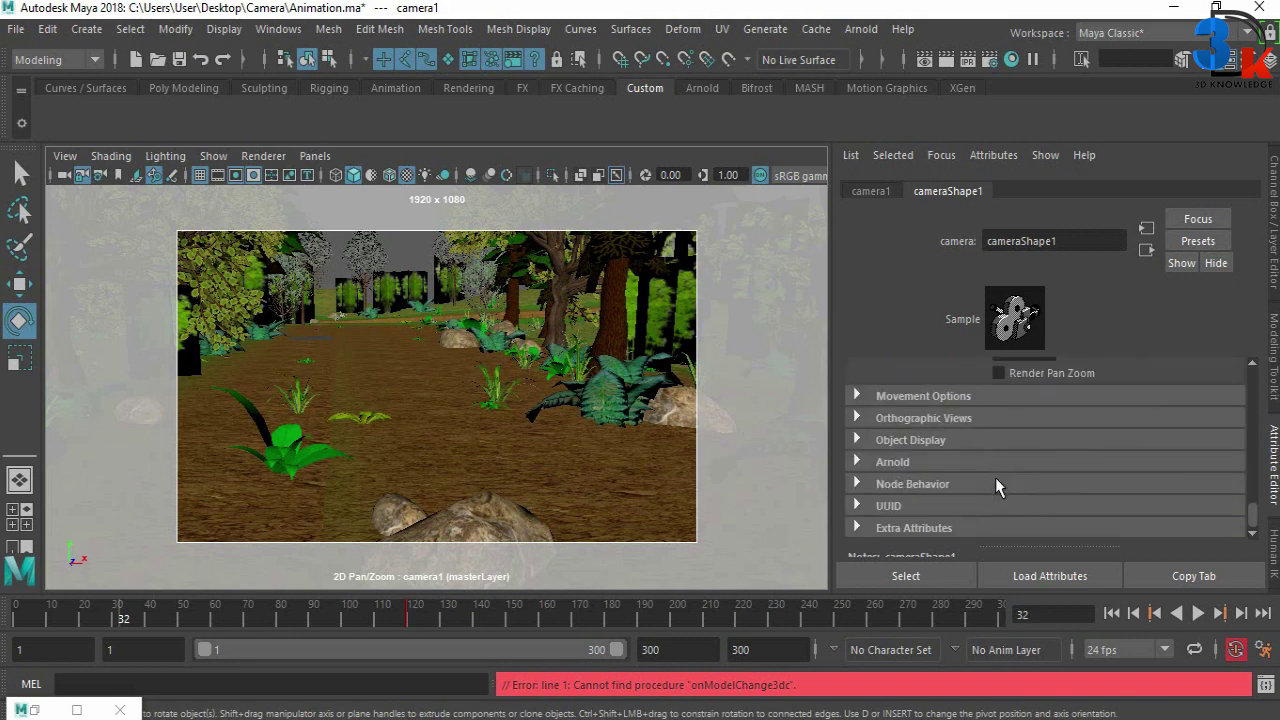
- Browse camera1's Arnold attributes, then return to its channel values with Ctrl+A
left_click(885, 465)
scroll(1093, 441, "down", 2)
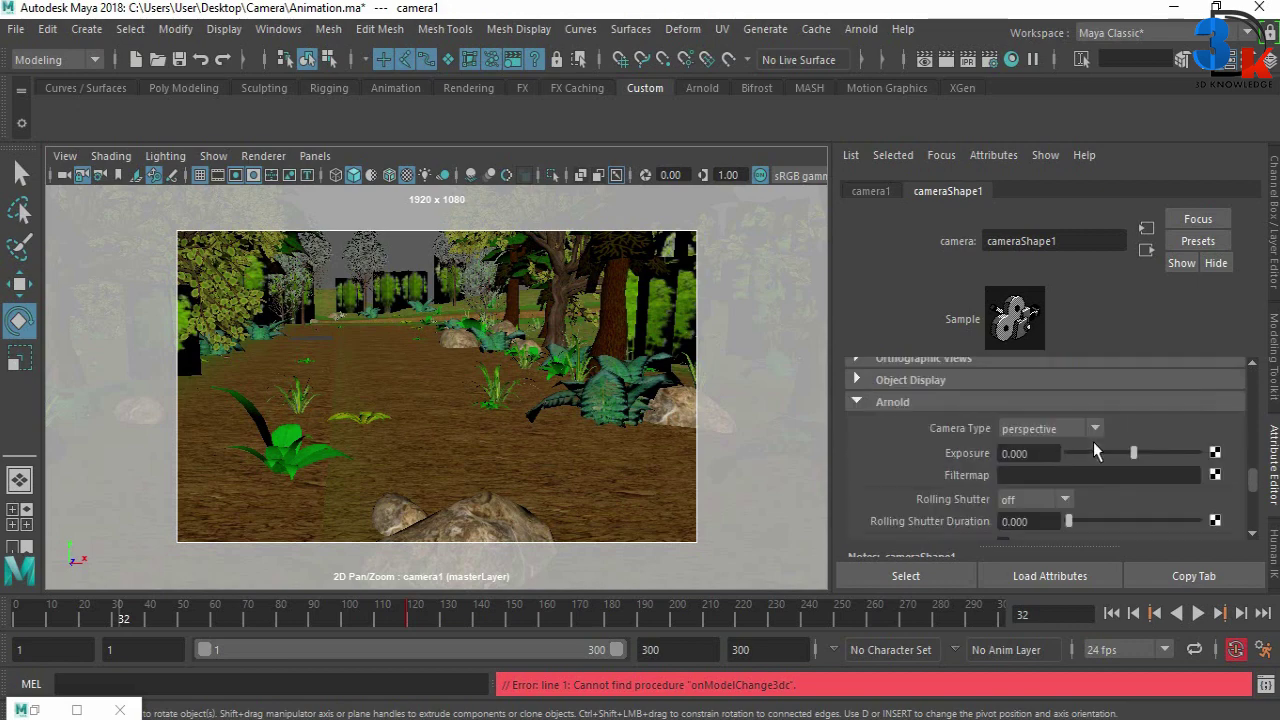
scroll(996, 478, "down", 2)
scroll(1007, 481, "down", 2)
scroll(1007, 480, "up", 2)
scroll(1030, 470, "up", 3)
key("ctrl+a")
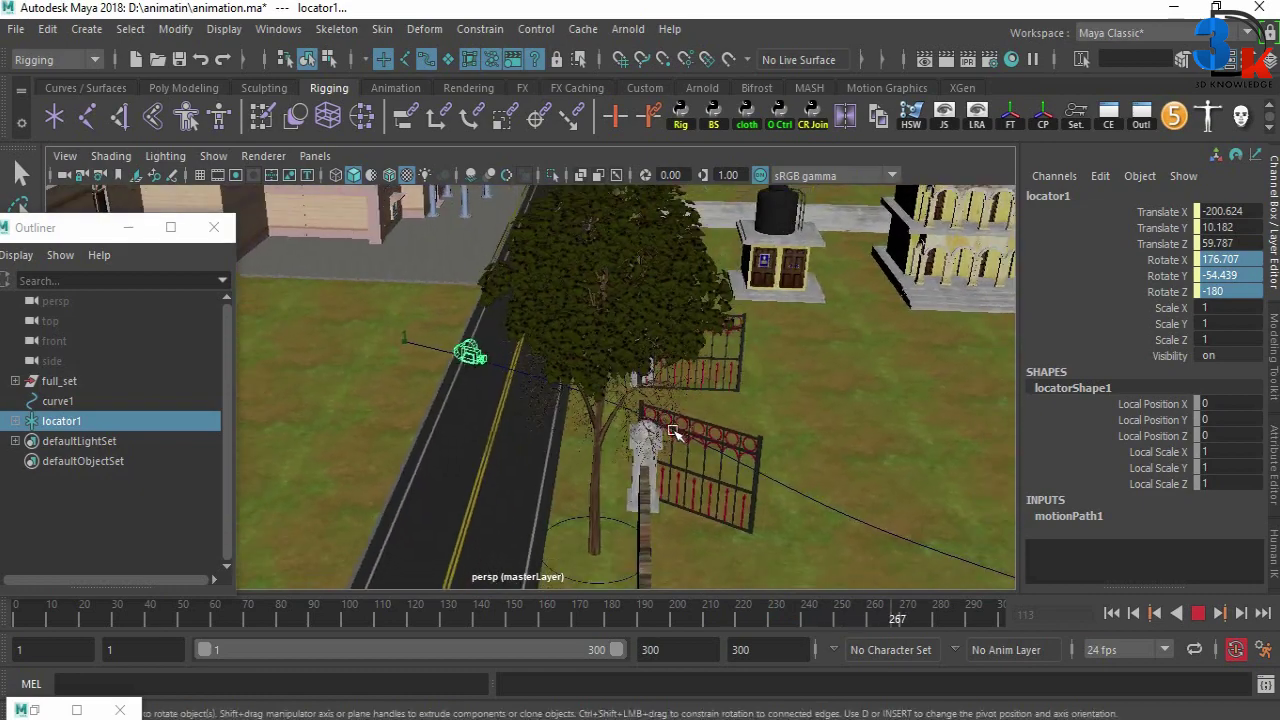
- Orbit the persp view along the path curve, then maximize the camera2 panel
left_click_drag(673, 432, 817, 418, "alt")
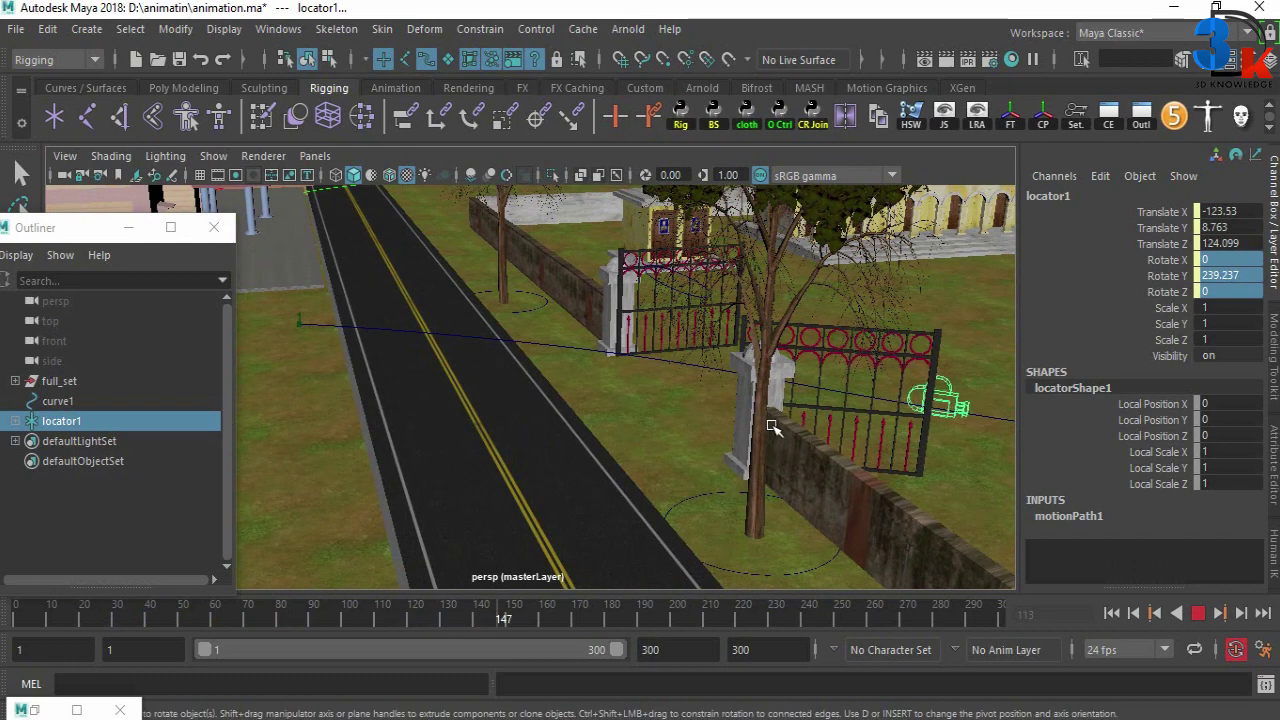
key("space")
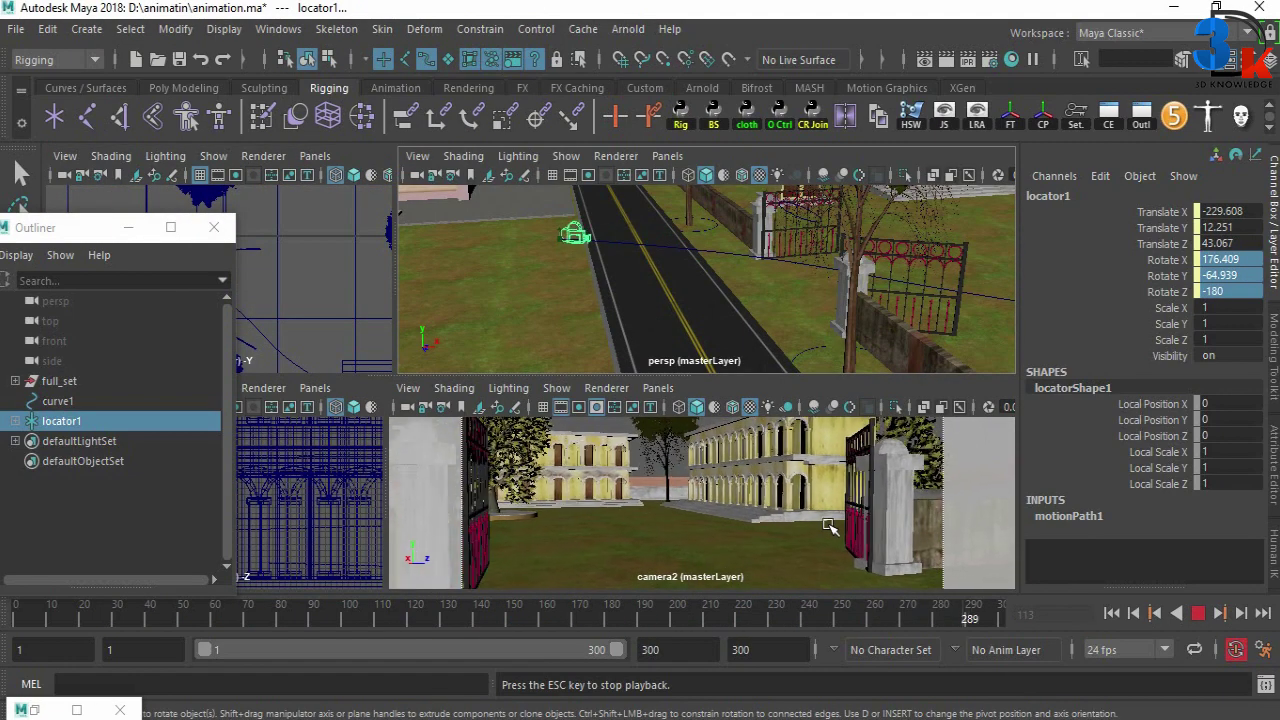
key("space")
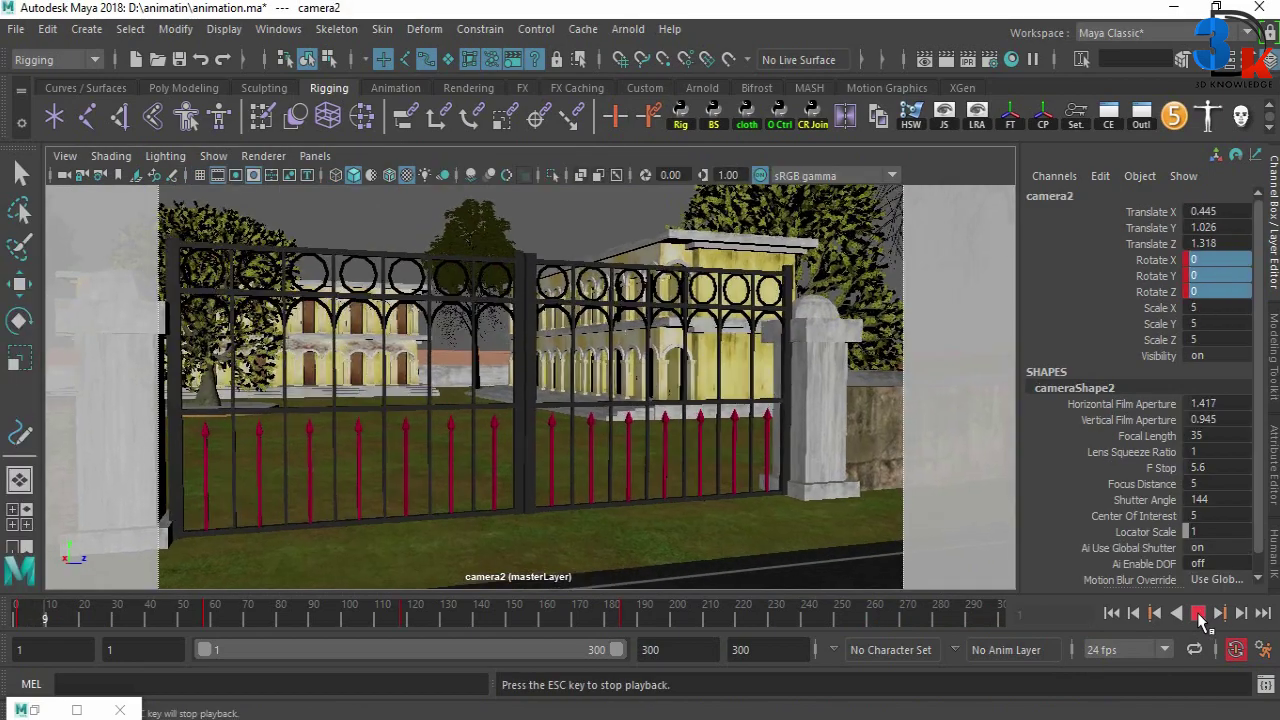